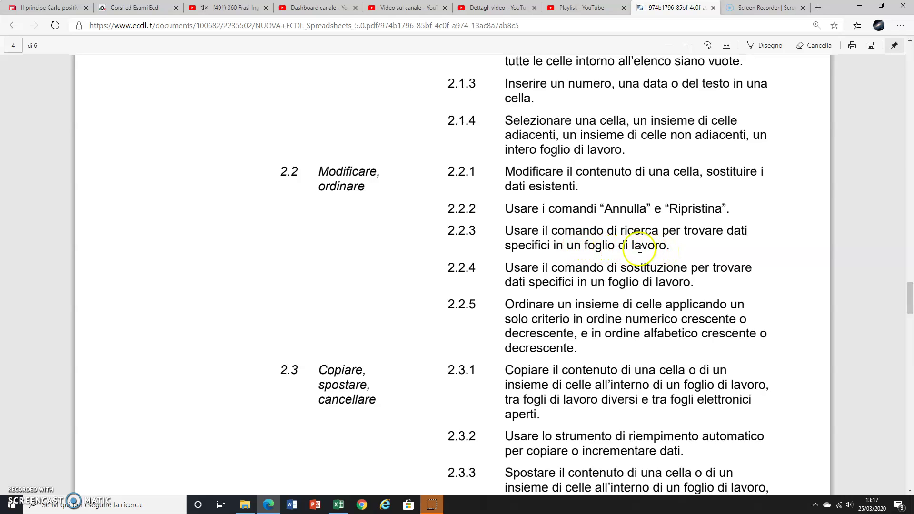
Step: Switch to the Cartel1 workbook, select claudia in G5, and browse the Inserisci and Visualizza tabs before returning to Home
click(339, 505)
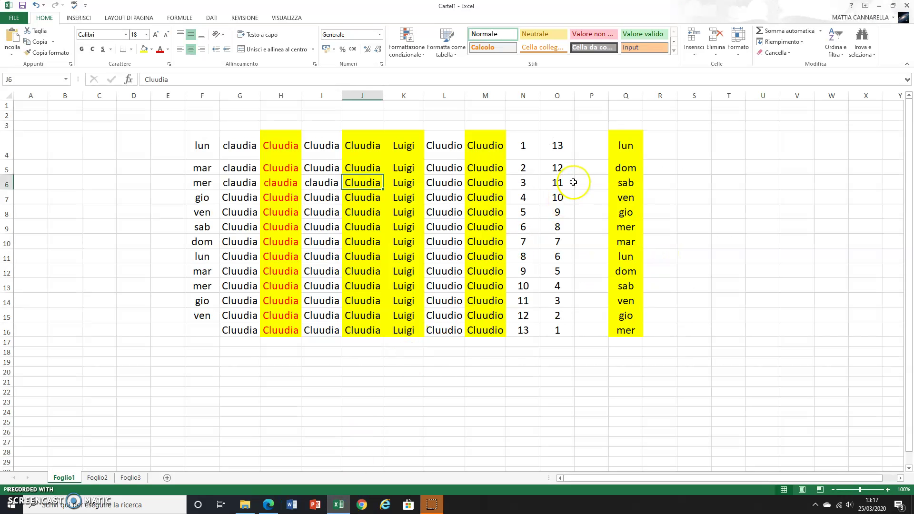
click(252, 167)
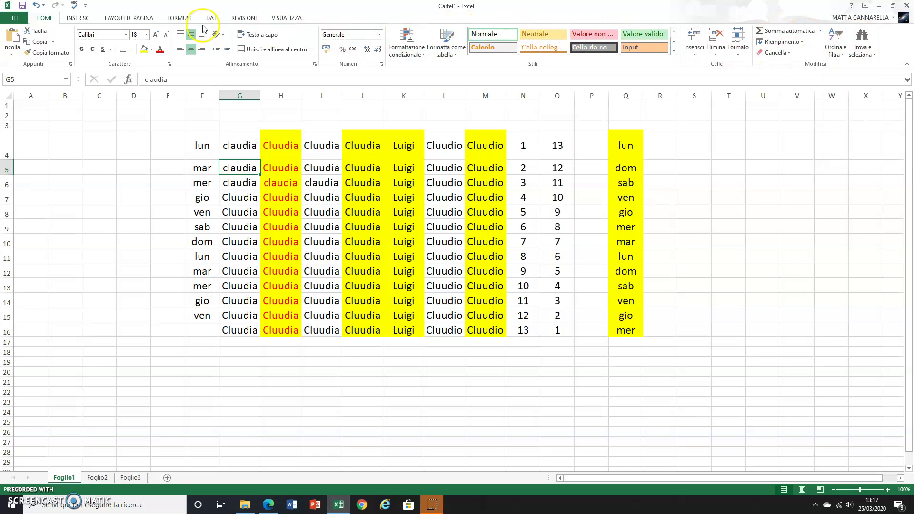
click(80, 18)
click(287, 18)
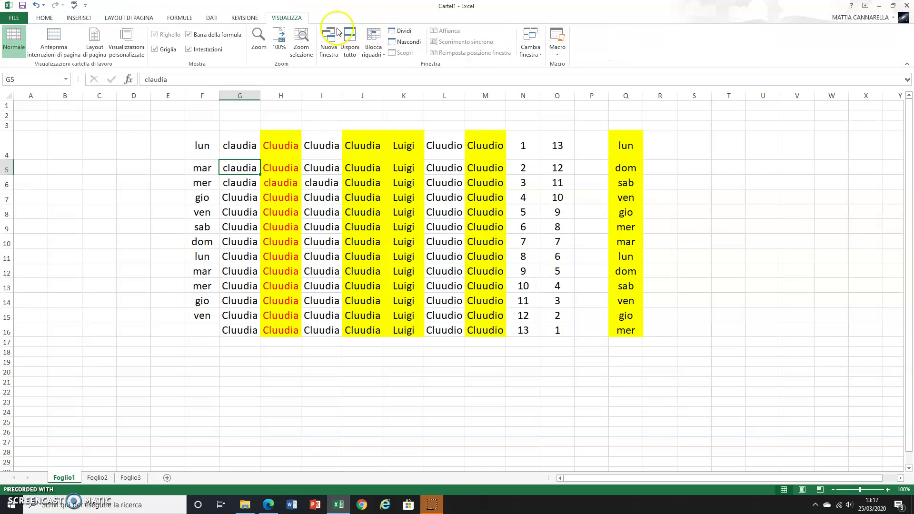
click(44, 19)
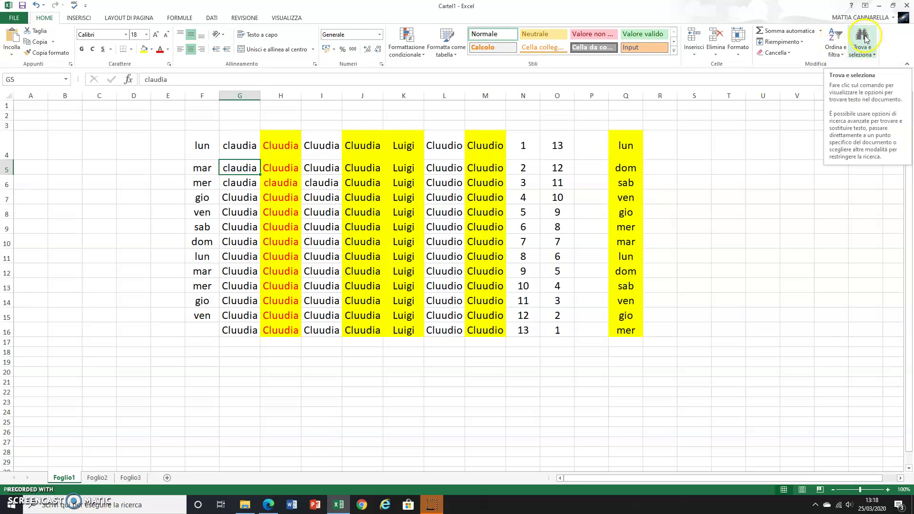
Step: Open the Trova e seleziona dropdown in the Modifica group on the Home tab
click(872, 55)
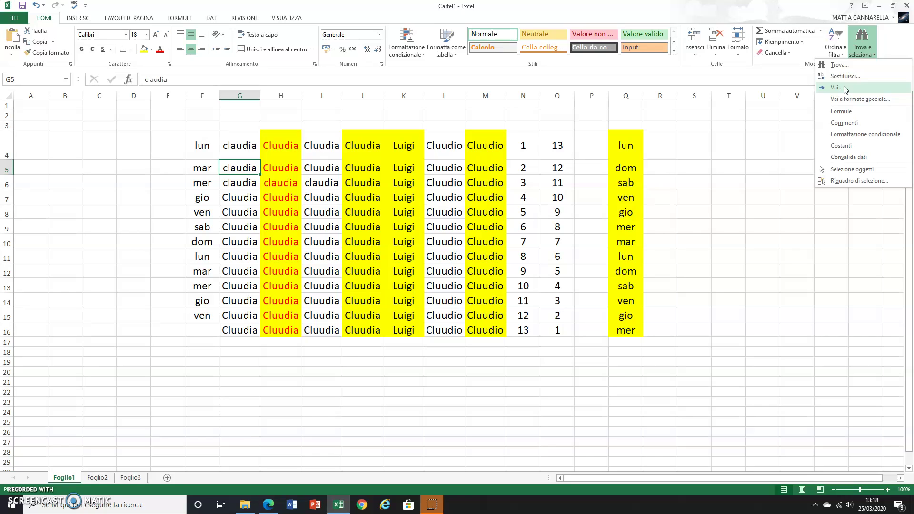
click(853, 81)
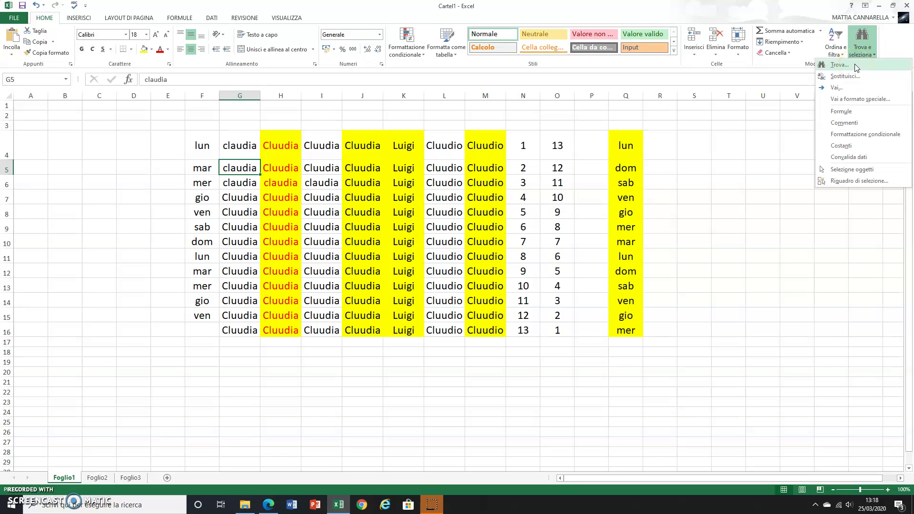
click(858, 64)
Step: Choose Trova to search for claudia and move the dialog up-left off column Q
click(821, 68)
click(834, 67)
click(835, 68)
click(836, 67)
drag(645, 196, 573, 112)
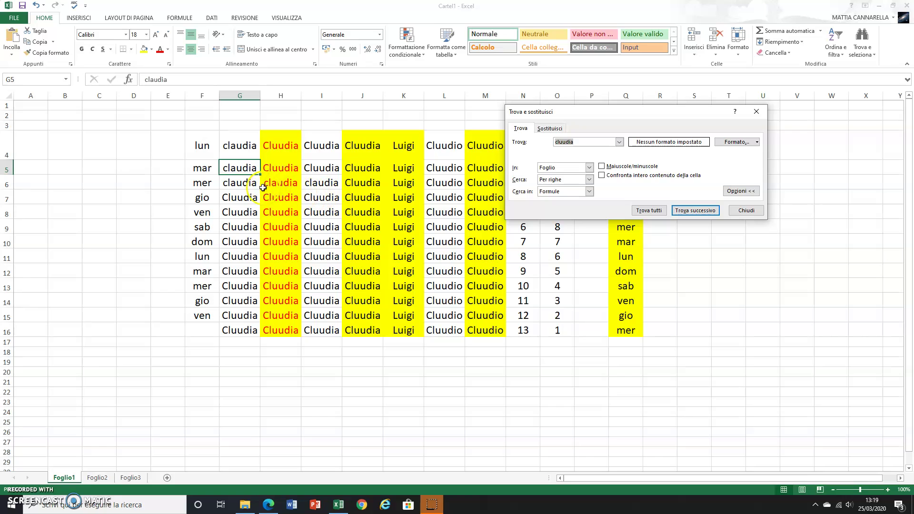
Step: Cycle Trova successivo through the claudia matches in H6, I6, G4, G5 and G6
click(565, 142)
click(695, 211)
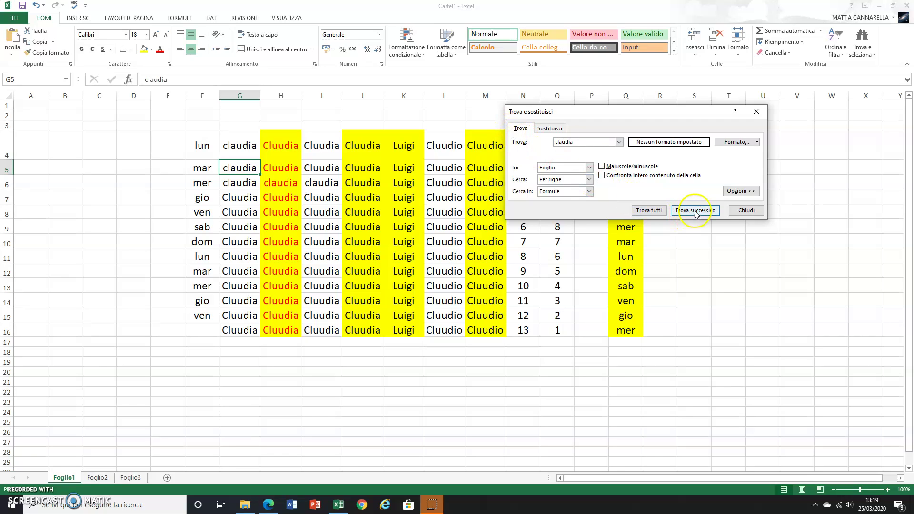
click(696, 211)
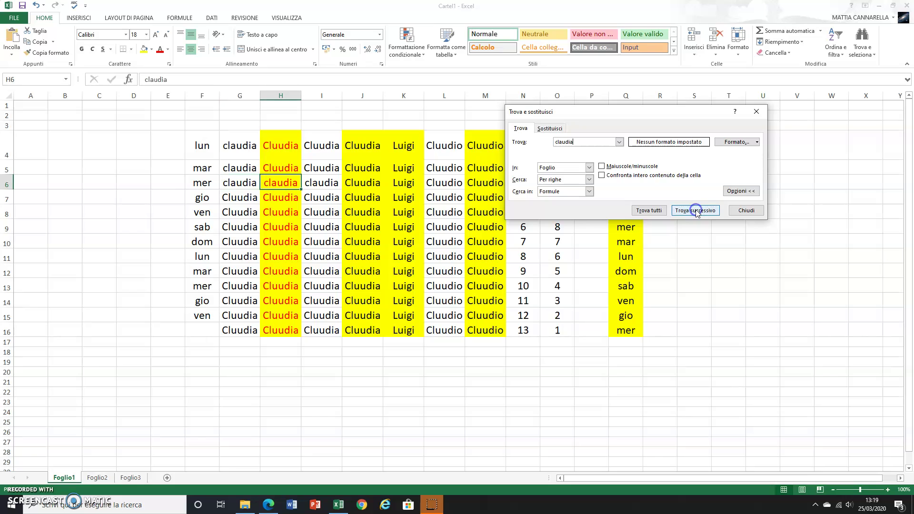
click(696, 211)
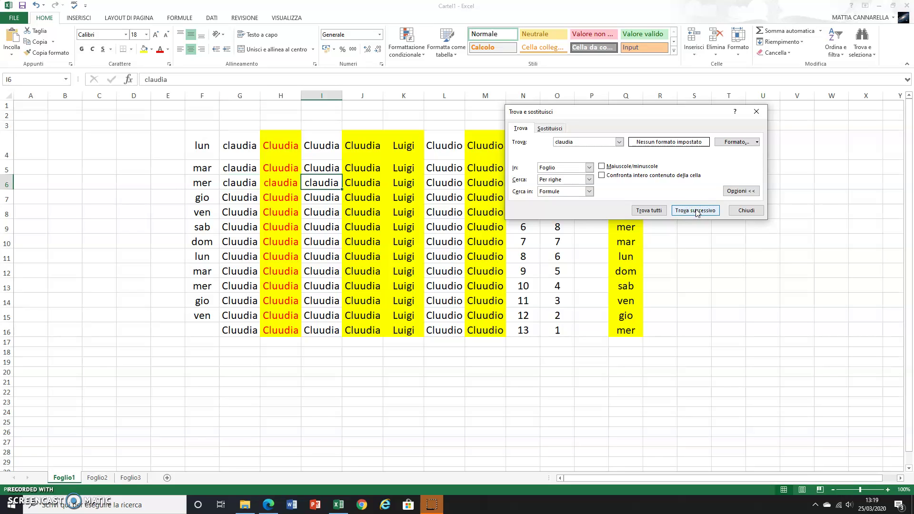
click(696, 211)
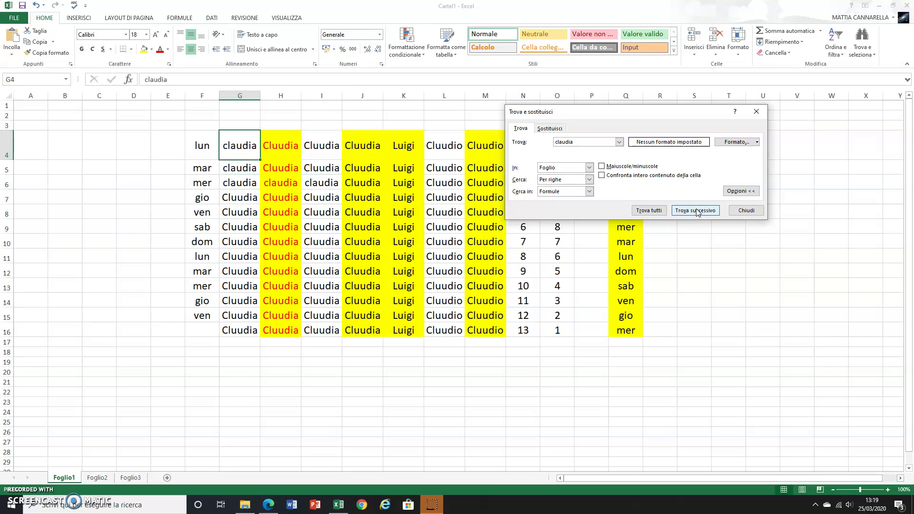
click(696, 211)
click(696, 211)
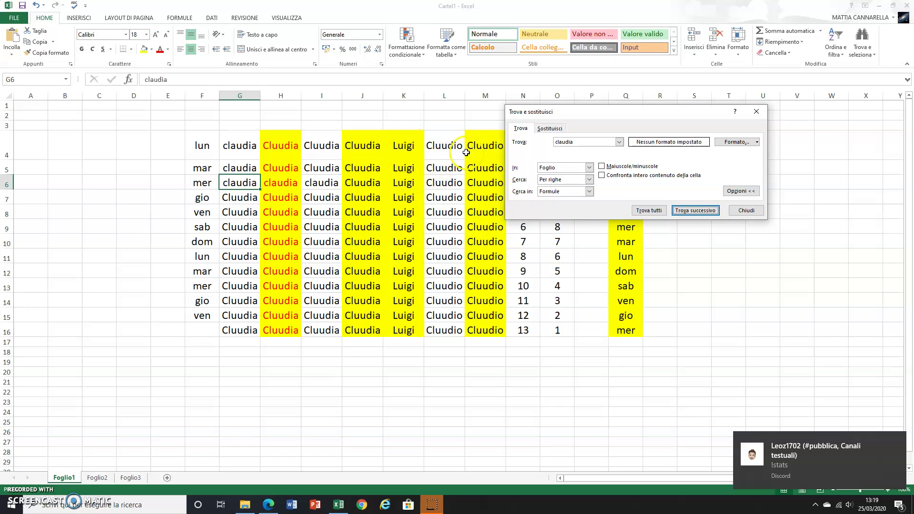
Step: Close the find dialog and fill Luigi from K4:K16 across to column Q
click(746, 210)
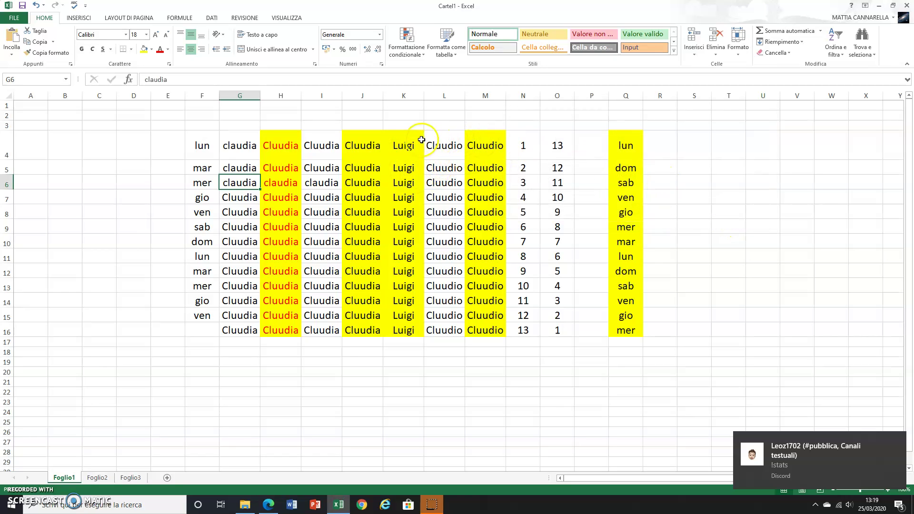
click(407, 143)
mouse_move(409, 186)
mouse_down()
mouse_move(403, 328)
mouse_move(644, 339)
mouse_up()
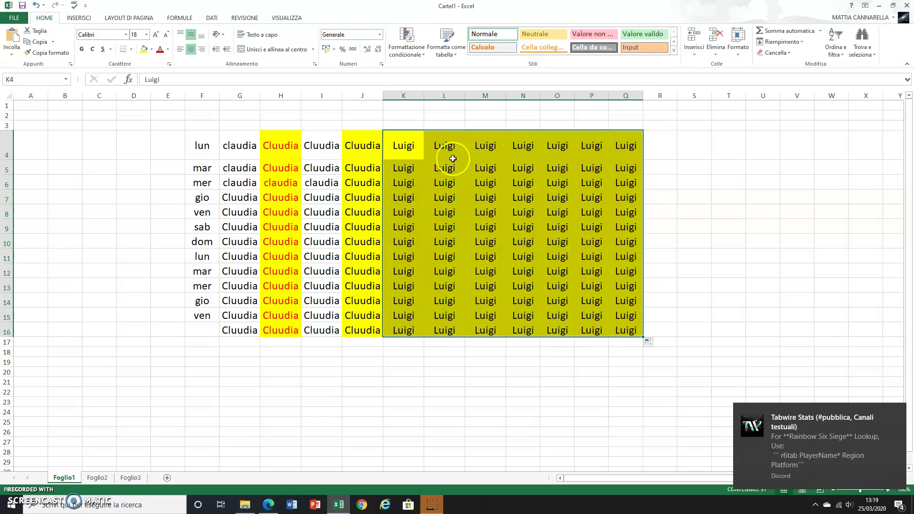
click(444, 185)
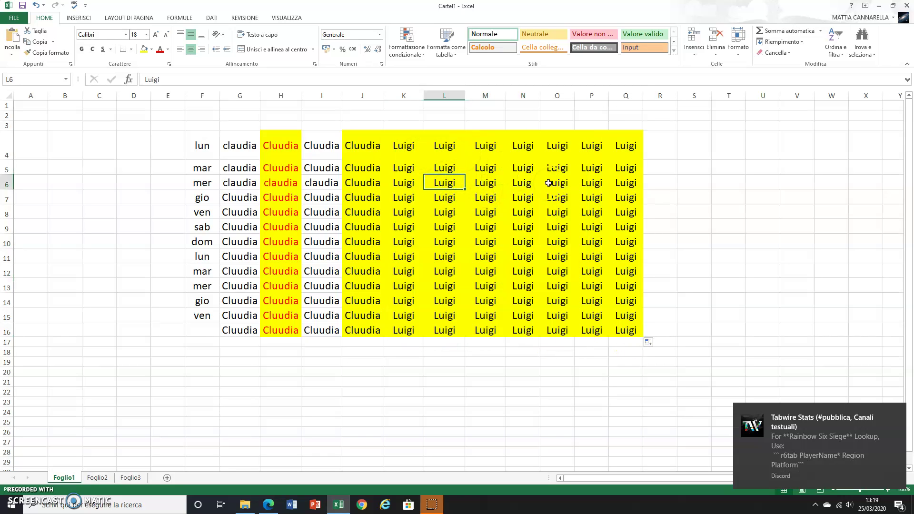
Step: Move claudia from I6 onto M6 and the red Cluudia from H10 onto P6, confirming overwrites
click(316, 185)
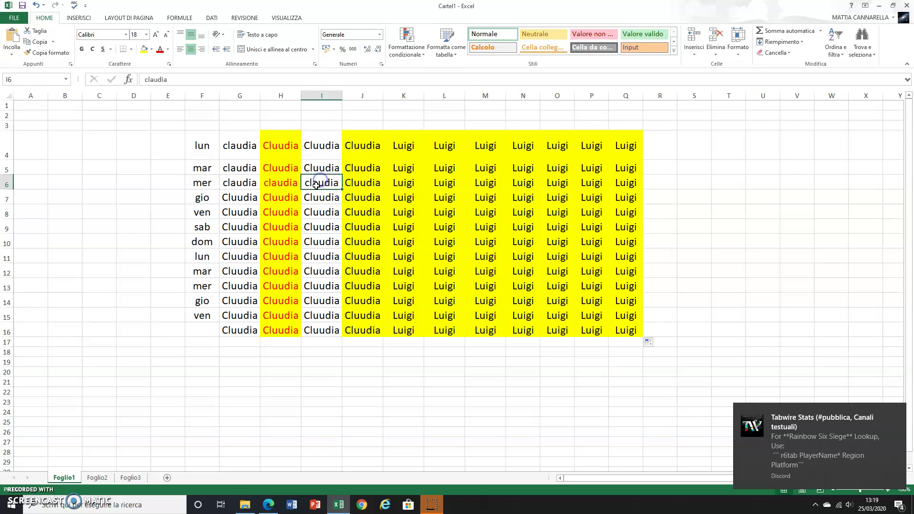
drag(316, 185, 484, 185)
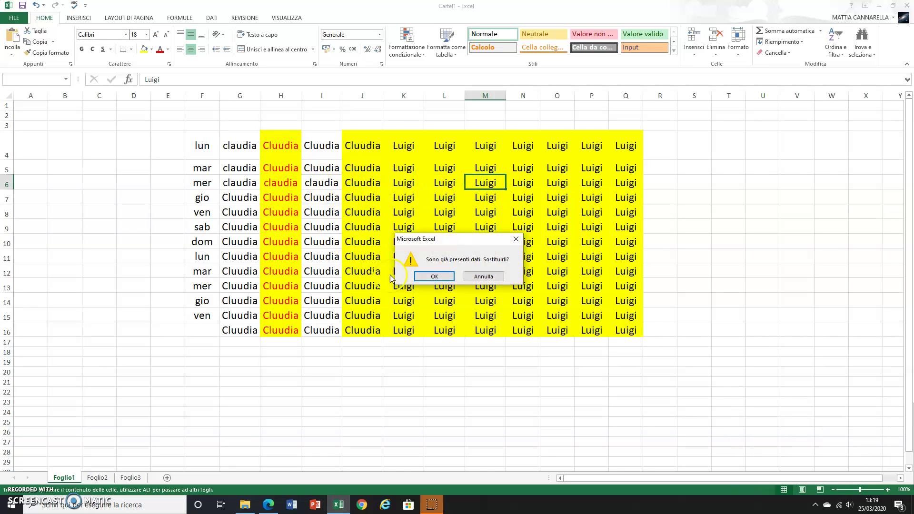
click(434, 277)
click(273, 247)
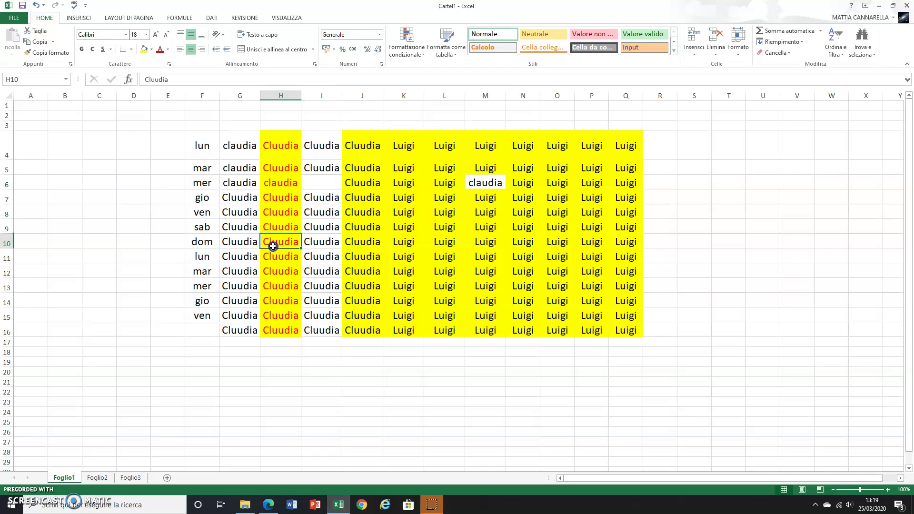
mouse_move(273, 247)
mouse_down()
mouse_move(499, 246)
mouse_move(602, 185)
mouse_up()
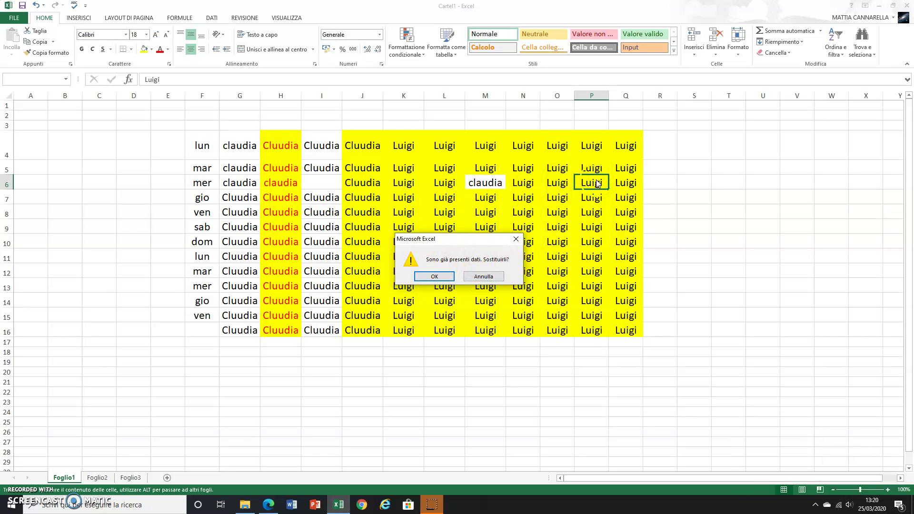
click(434, 276)
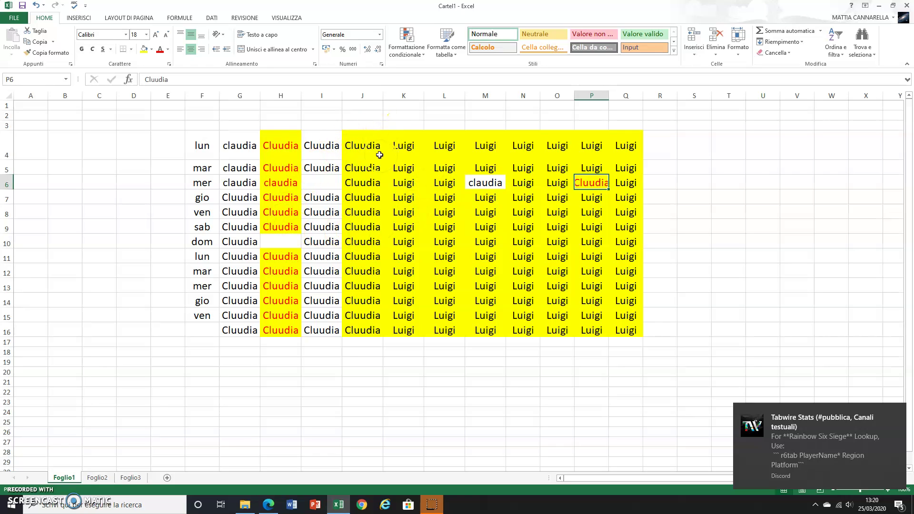
click(251, 240)
click(239, 148)
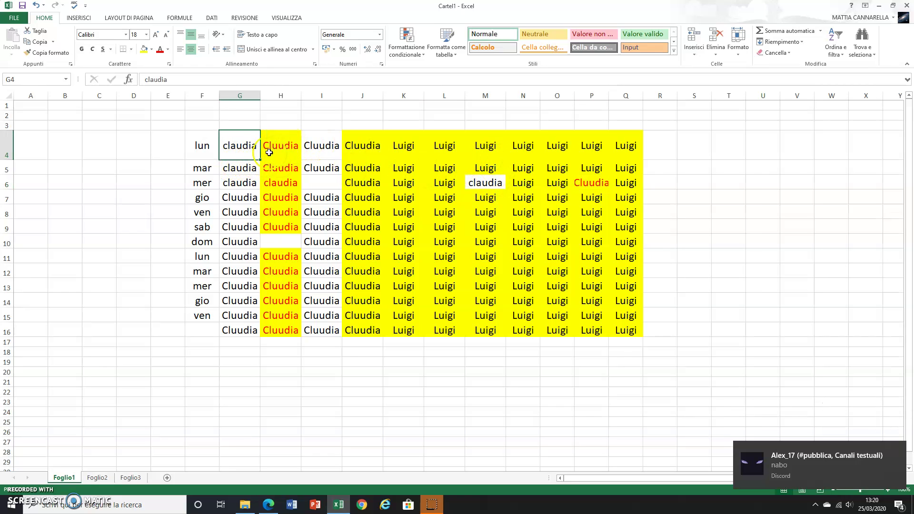
Step: Drag claudia from G4 into M8, replacing Luigi, then select N8
mouse_move(240, 162)
mouse_down()
mouse_move(445, 173)
mouse_move(484, 186)
mouse_up()
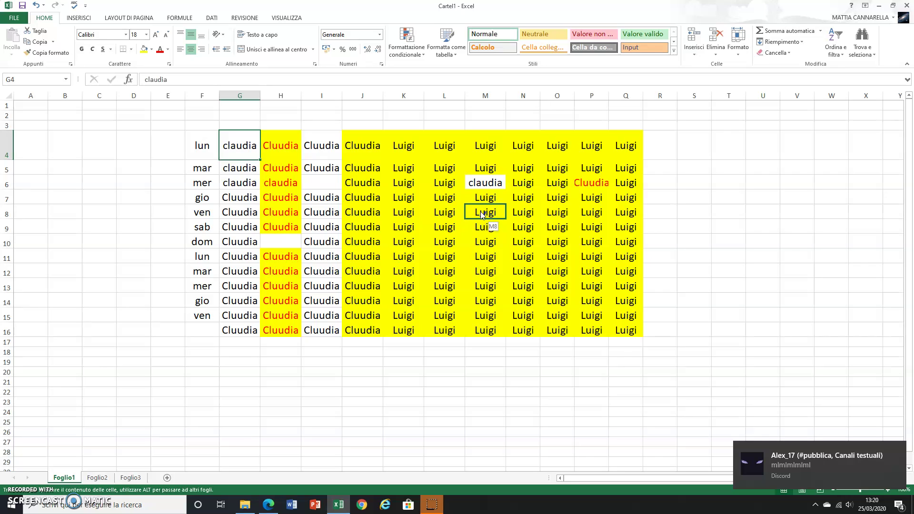
mouse_move(261, 153)
mouse_down()
mouse_move(264, 174)
mouse_move(473, 204)
mouse_up()
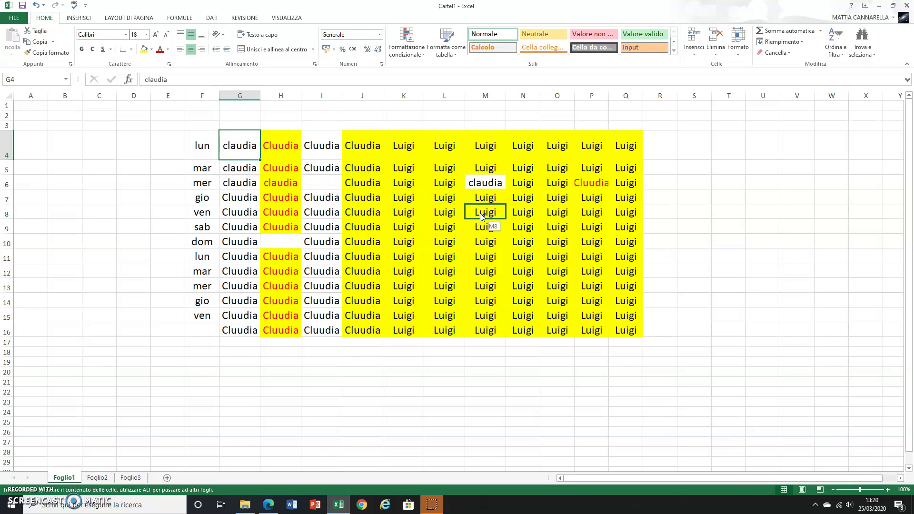
drag(481, 214, 481, 213)
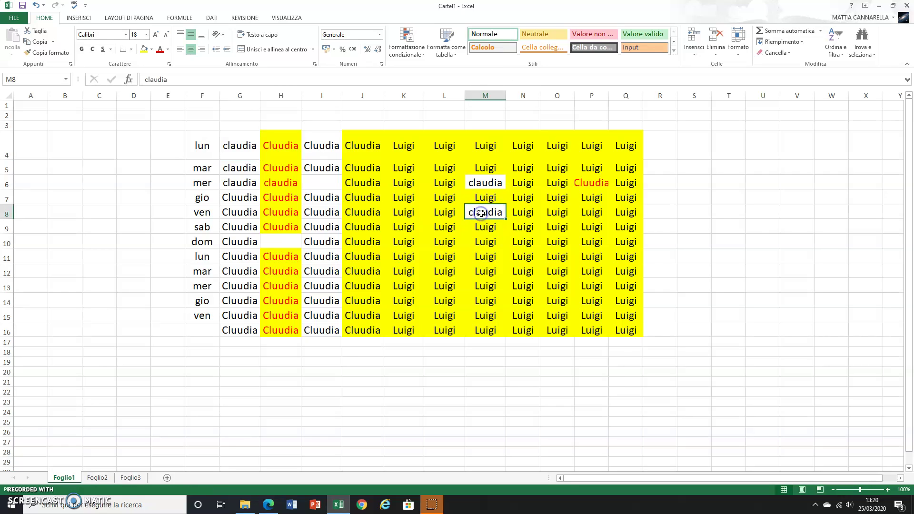
click(529, 216)
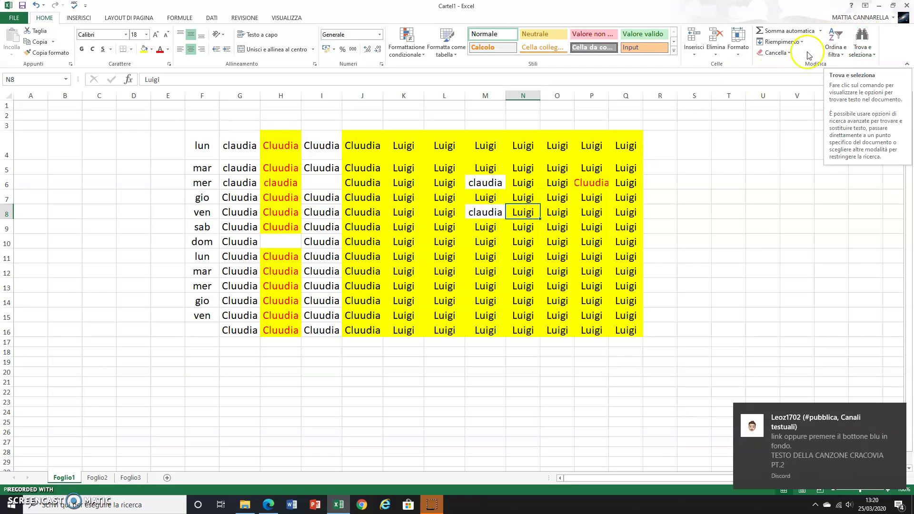
Step: Reopen the Trova e sostituisci dialog and move it off the data
click(865, 49)
click(839, 64)
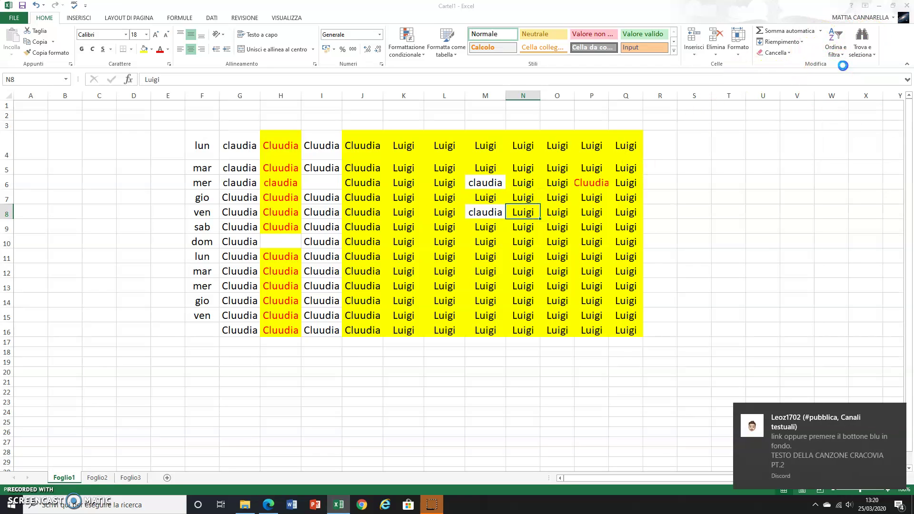
mouse_move(642, 127)
mouse_down()
mouse_move(705, 181)
mouse_move(735, 171)
mouse_up()
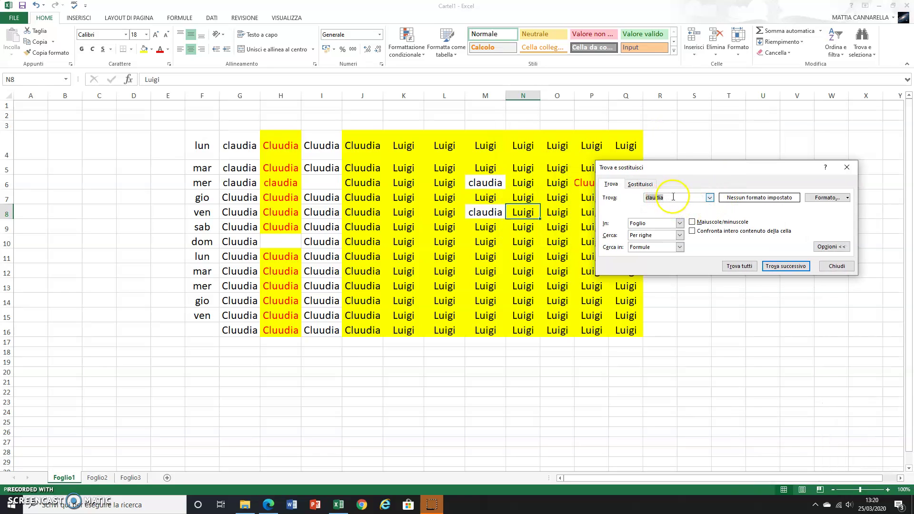
Step: Step repeatedly through all claudia matches with Trova successivo, wrapping around several times
click(775, 269)
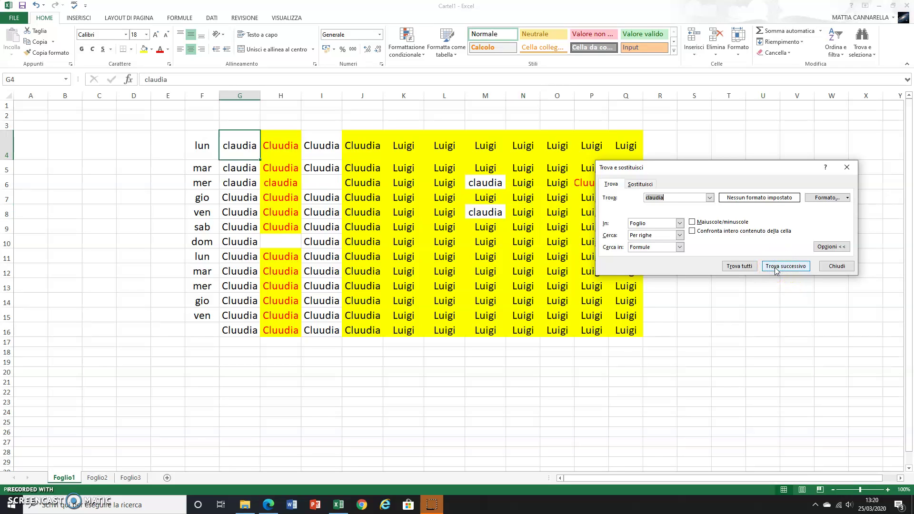
click(776, 270)
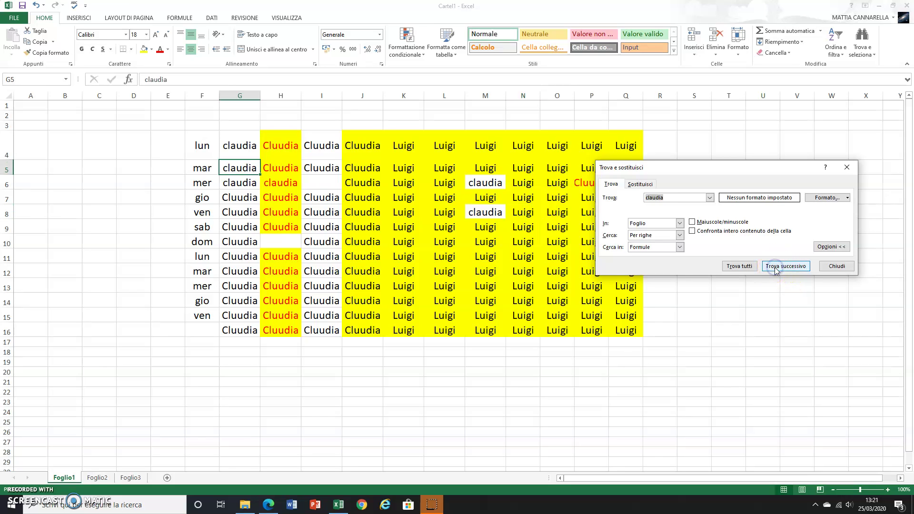
click(776, 270)
click(776, 269)
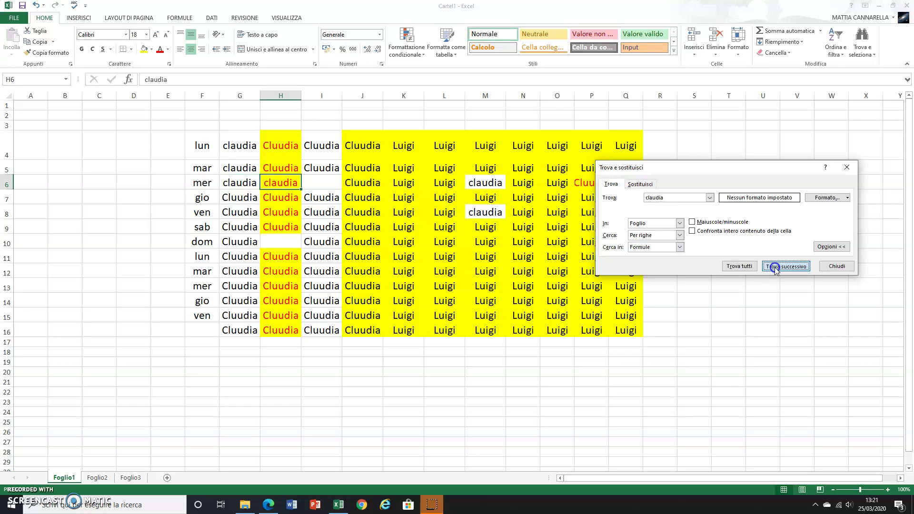
click(776, 269)
click(776, 270)
click(777, 270)
click(776, 270)
click(776, 269)
click(775, 267)
click(775, 267)
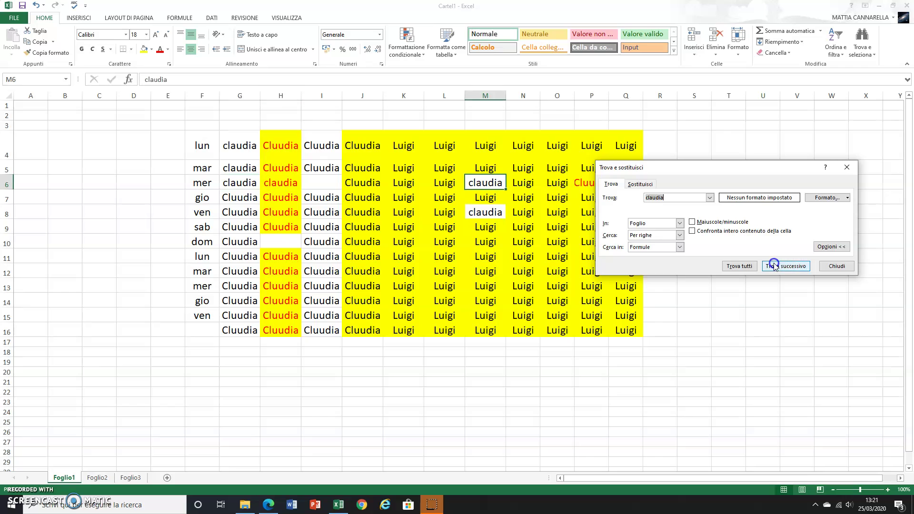
click(774, 264)
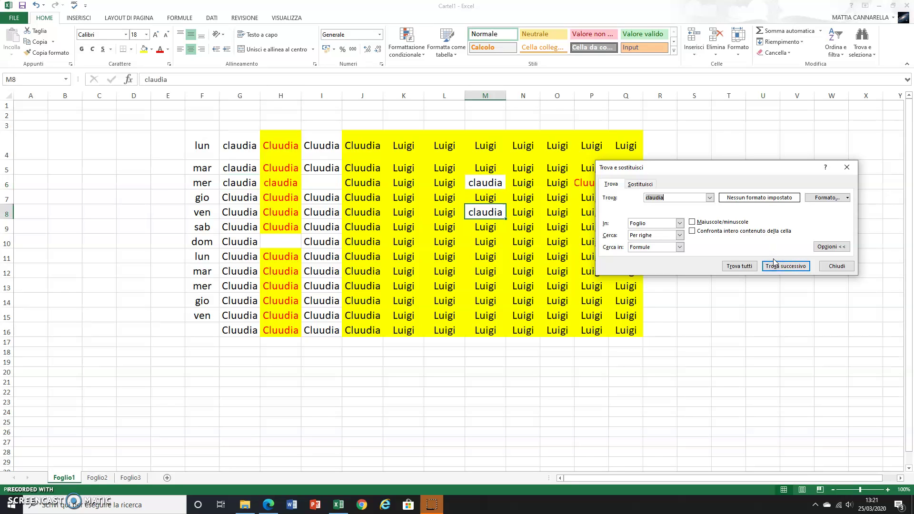
click(779, 270)
click(778, 267)
click(778, 266)
click(778, 266)
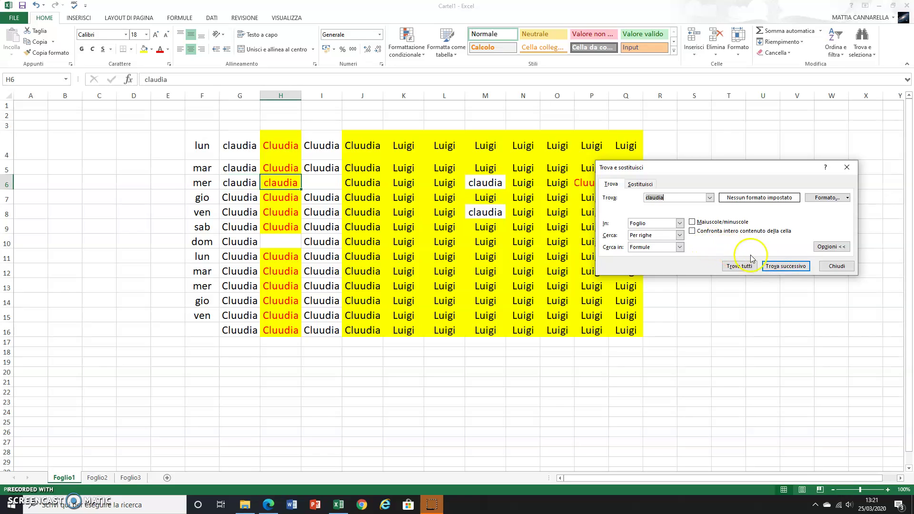
click(784, 267)
click(783, 267)
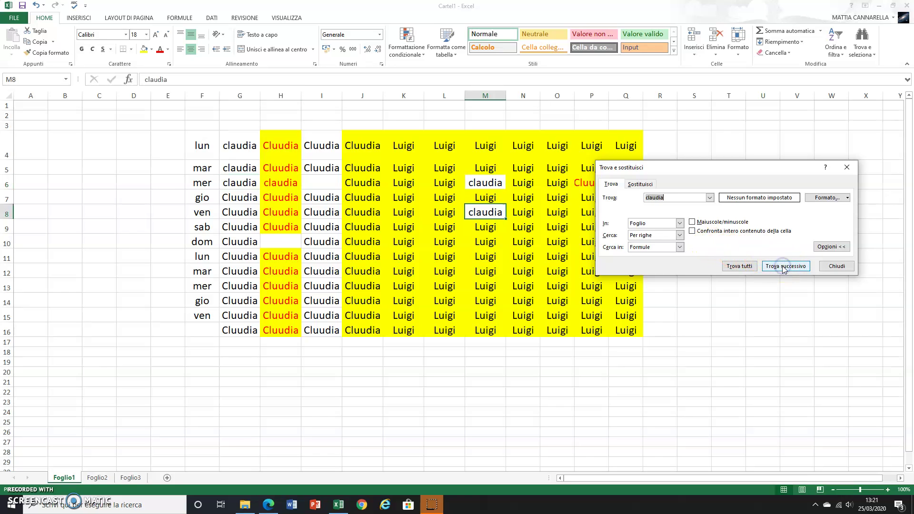
click(784, 267)
click(784, 266)
click(783, 266)
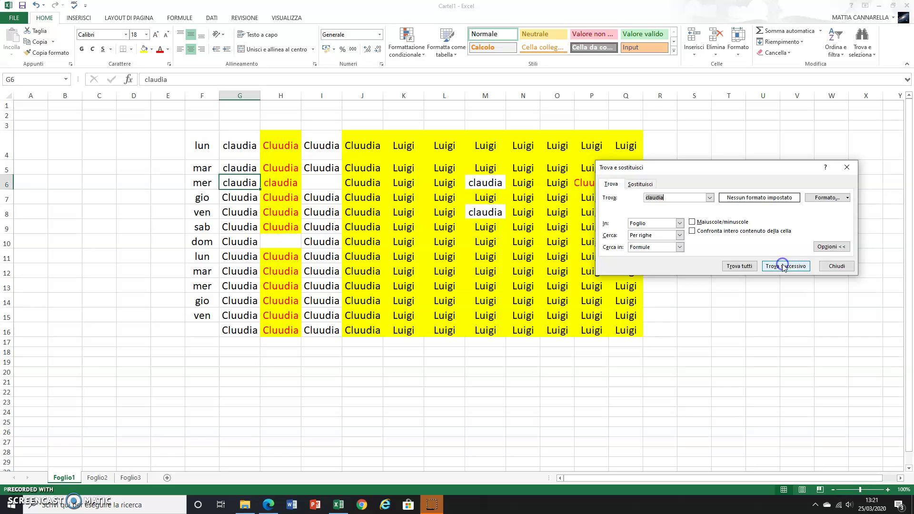
click(784, 266)
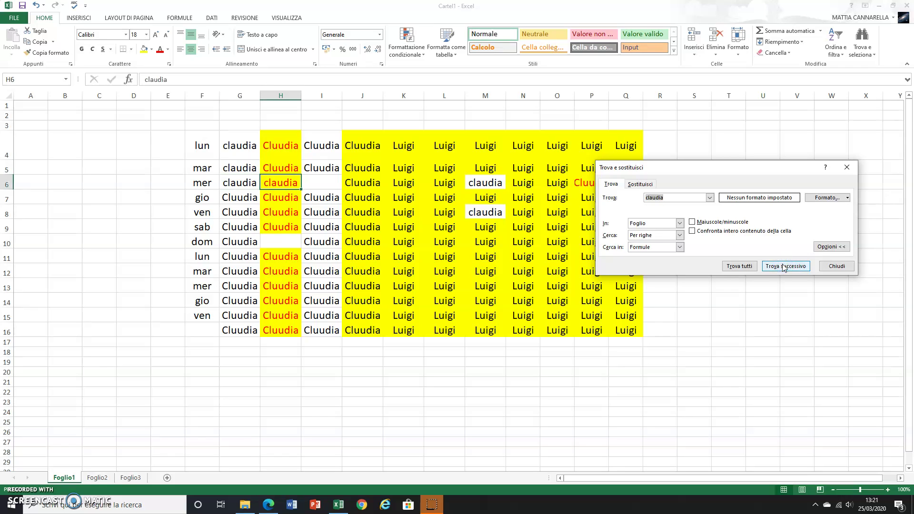
click(784, 267)
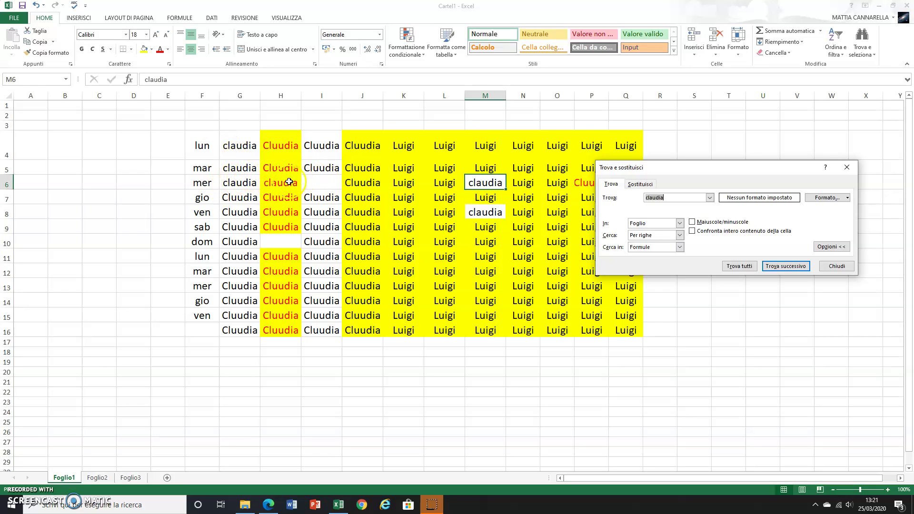
Step: Copy claudia from G6 into G7, replacing Cluudia
click(238, 185)
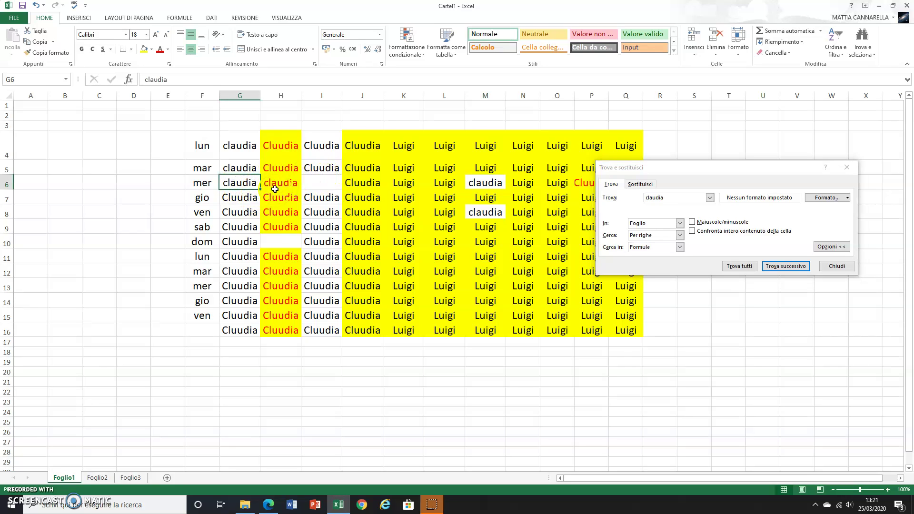
click(239, 198)
click(241, 186)
click(243, 190)
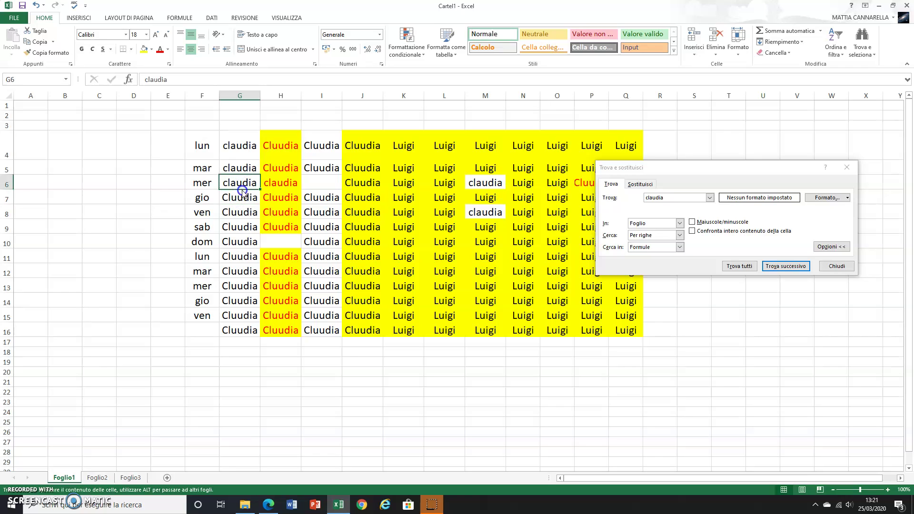
drag(242, 192, 241, 199)
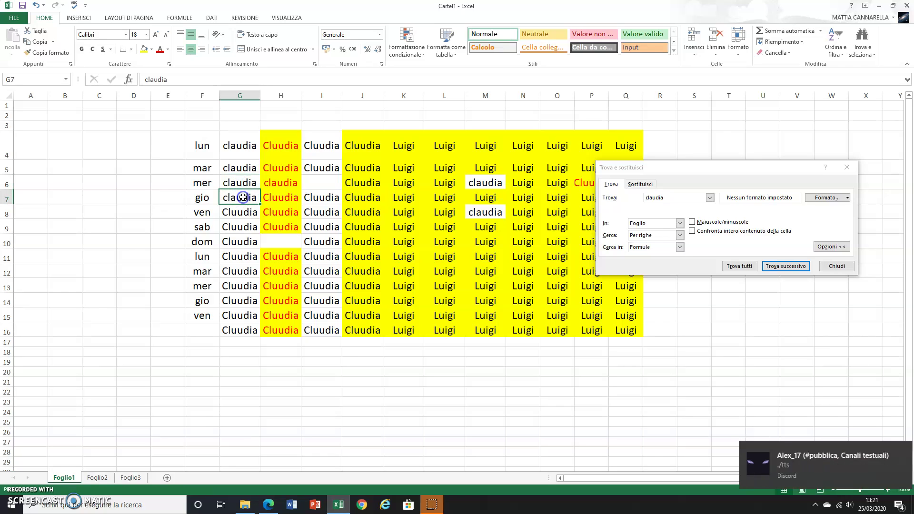
click(242, 183)
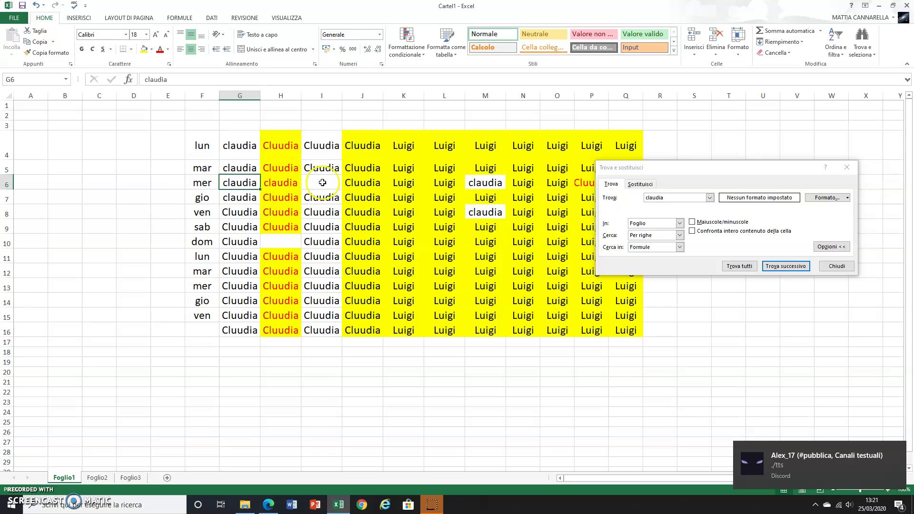
drag(237, 188, 277, 183)
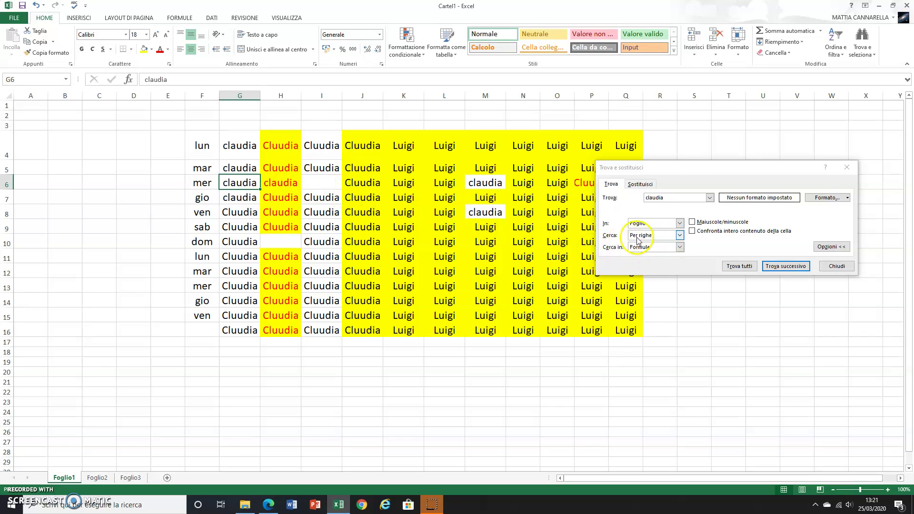
Step: Set the search order to Per colonne and the scope to Cartella di lavoro
click(757, 256)
click(785, 266)
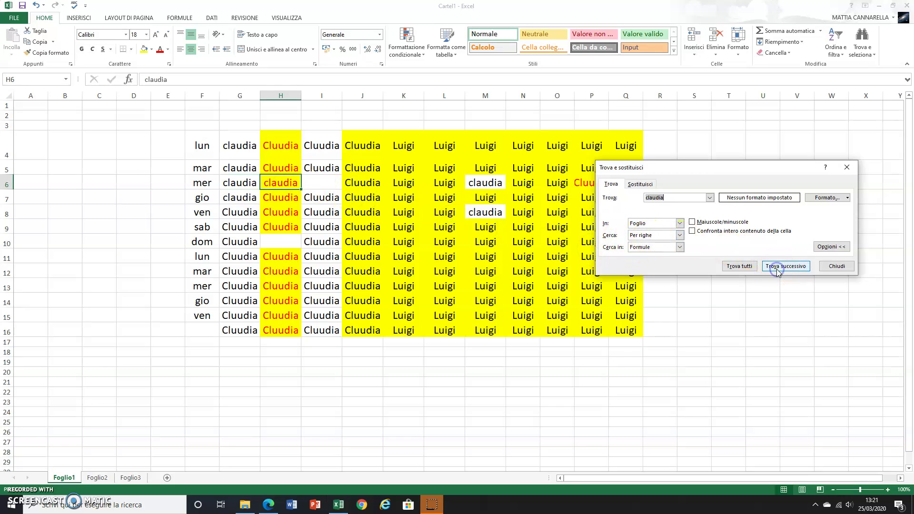
click(248, 183)
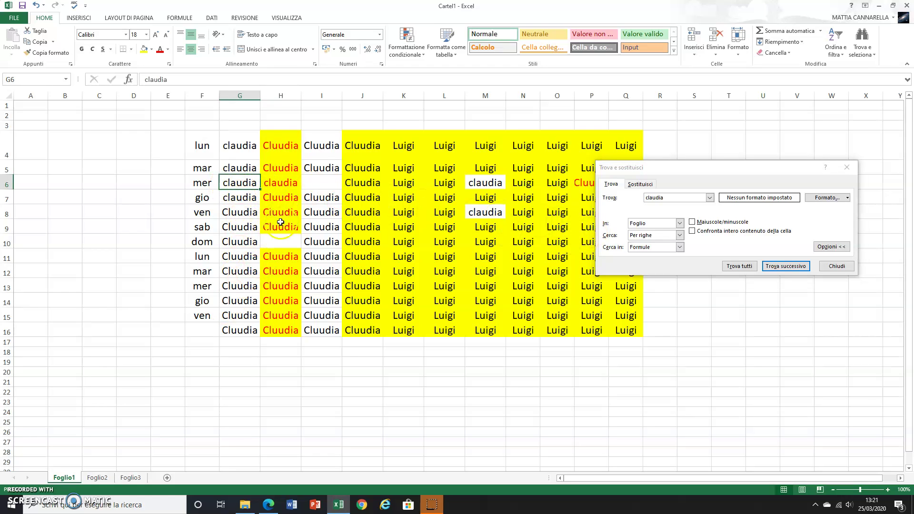
click(680, 235)
click(646, 250)
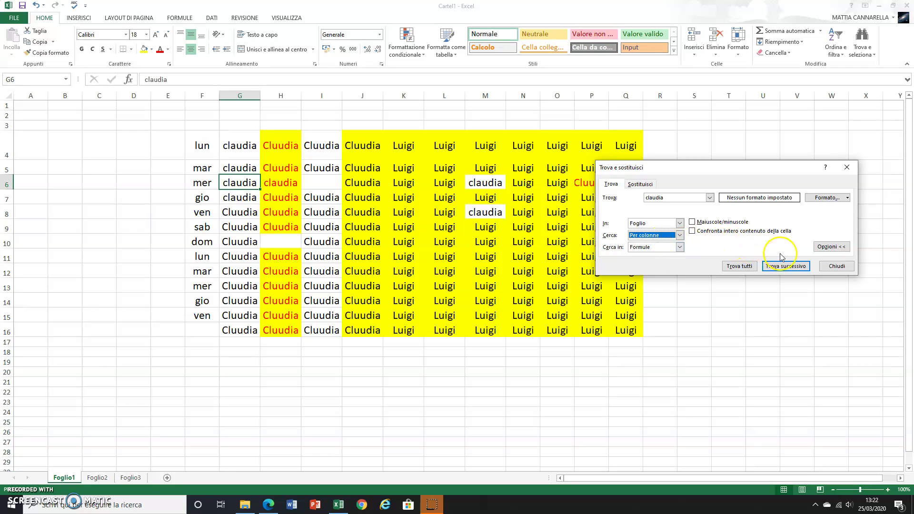
click(791, 267)
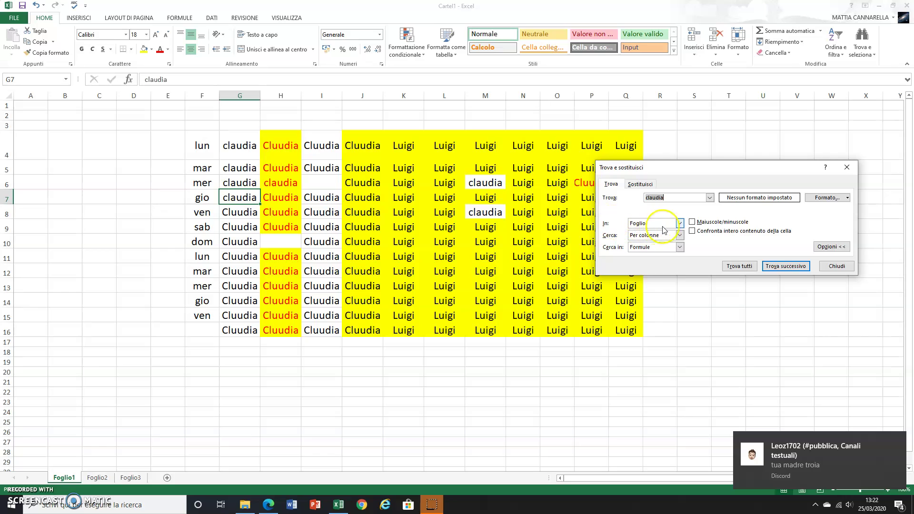
click(679, 223)
click(668, 237)
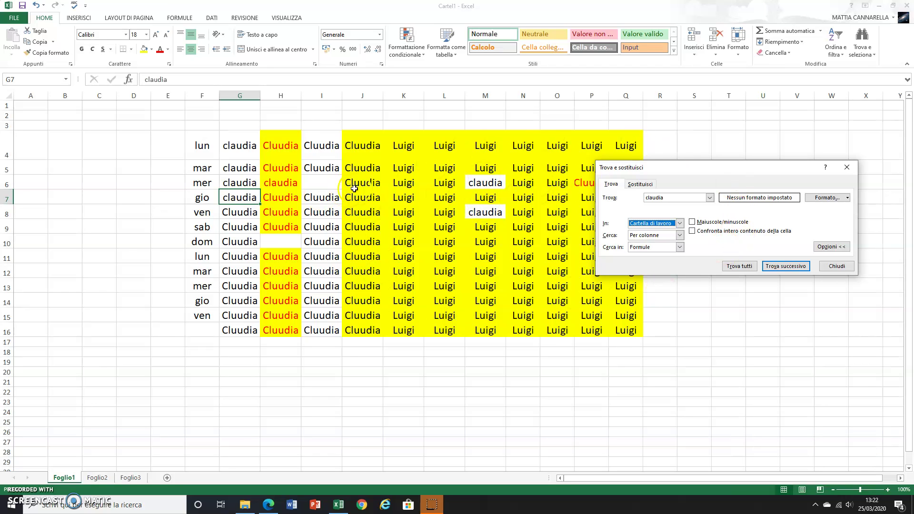
Step: Copy claudia from Foglio1 cell G7 and paste it into Foglio3 cell J17
click(131, 478)
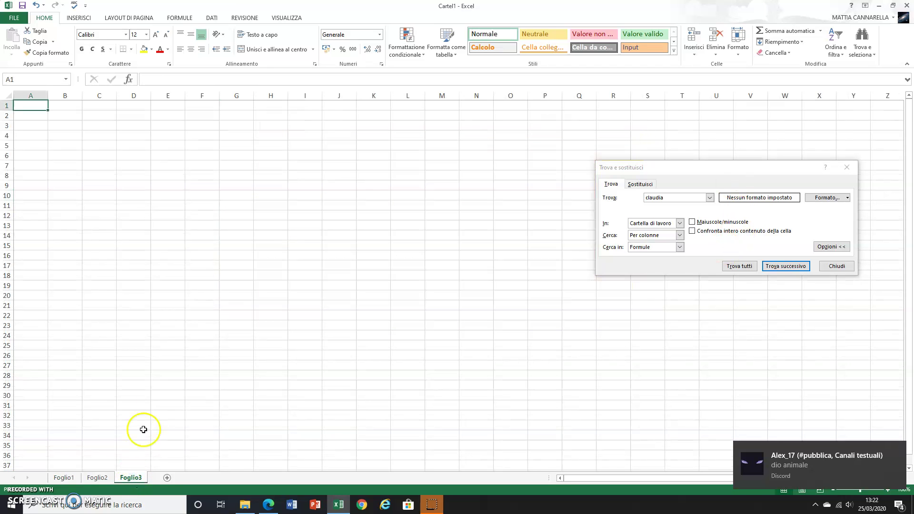
right_click(167, 165)
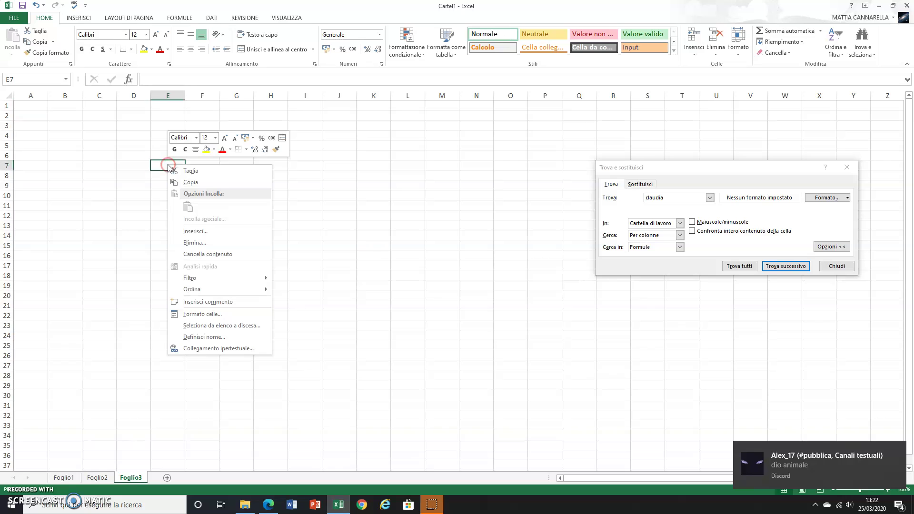
click(107, 314)
click(64, 477)
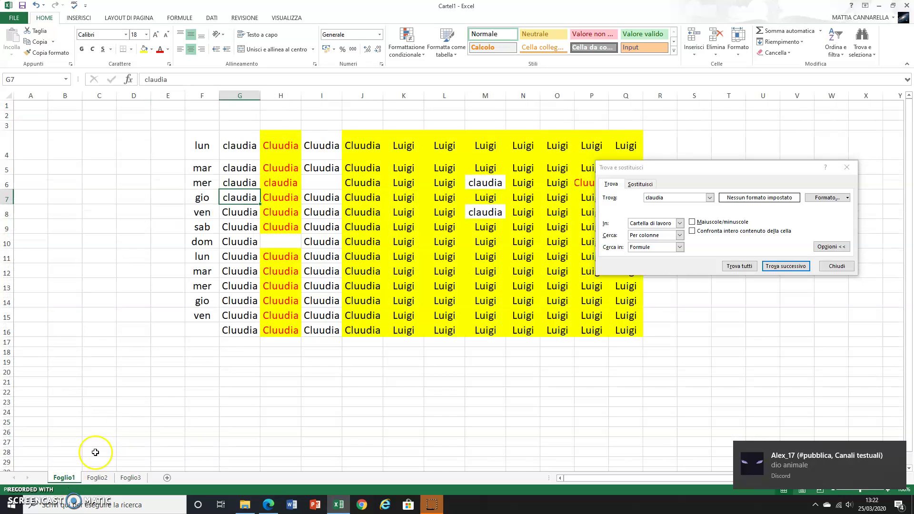
right_click(233, 196)
click(257, 213)
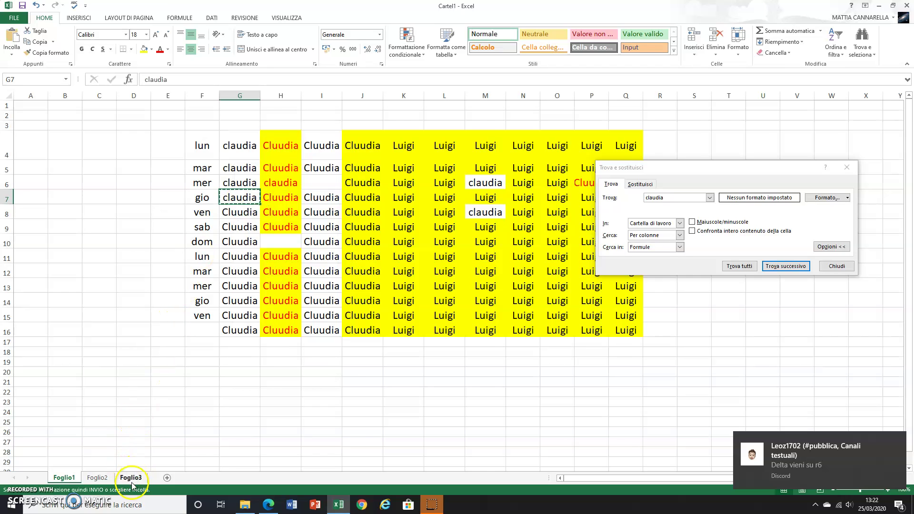
click(131, 478)
right_click(350, 268)
click(373, 311)
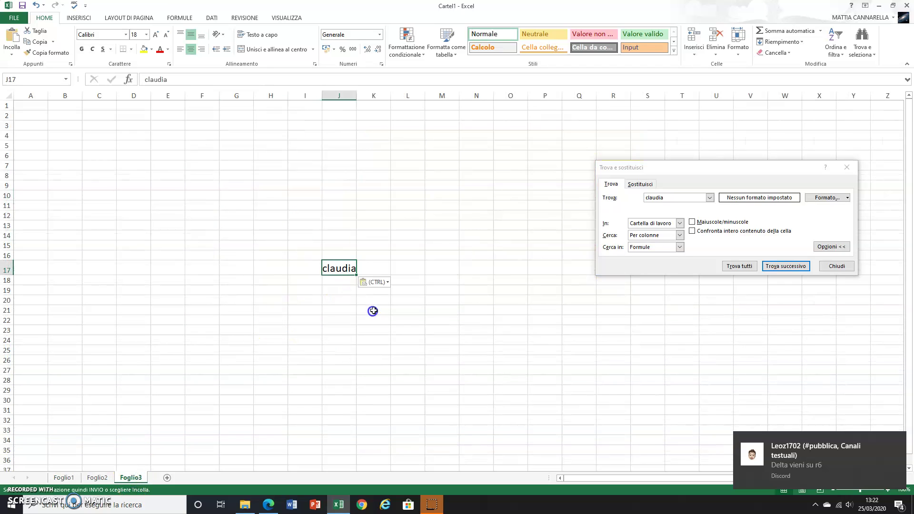
click(349, 300)
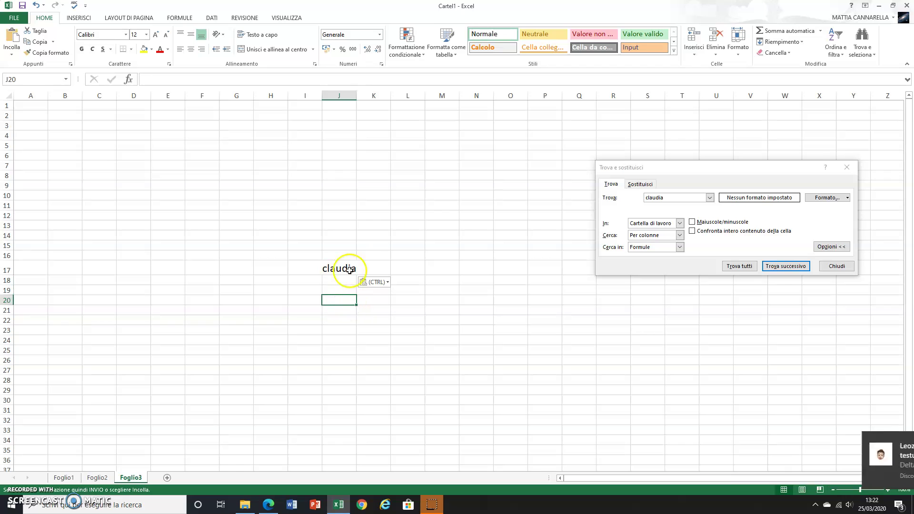
Step: Widen column J, preview each Opzioni Incolla choice on J7, then paste claudia normally
drag(357, 96, 397, 96)
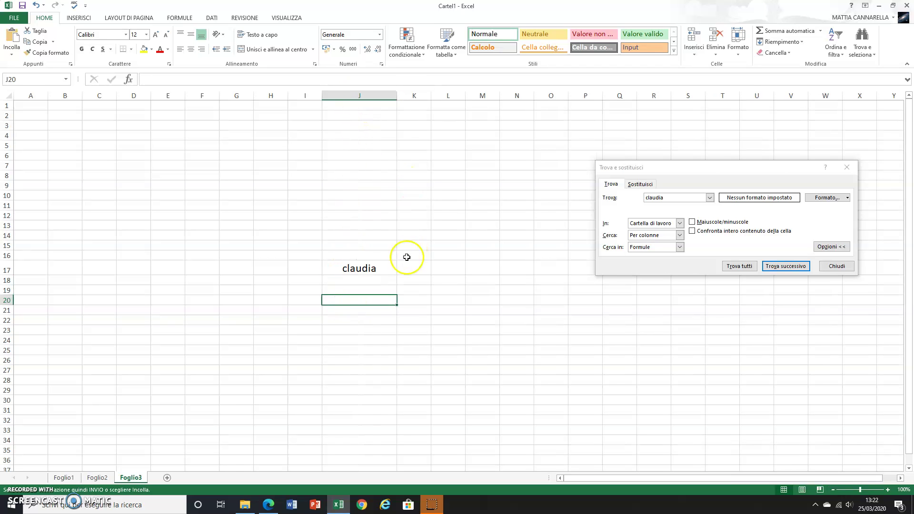
right_click(355, 166)
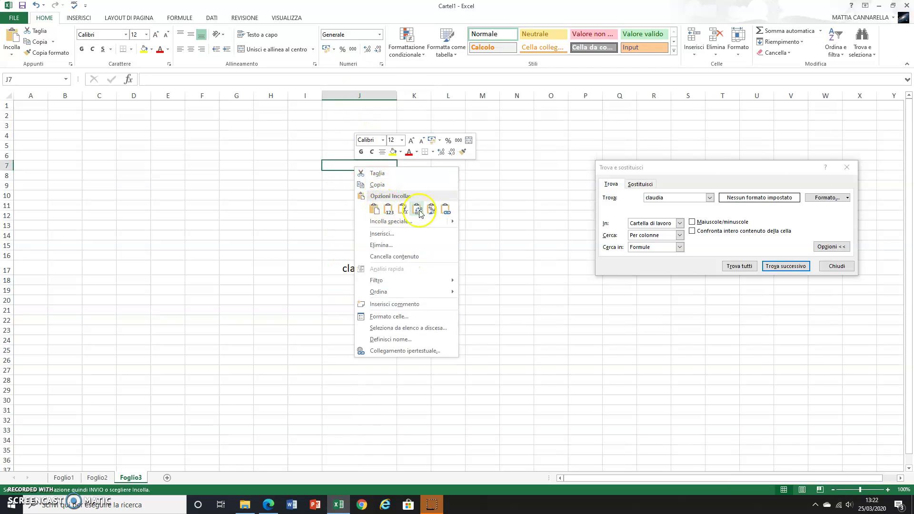
click(374, 210)
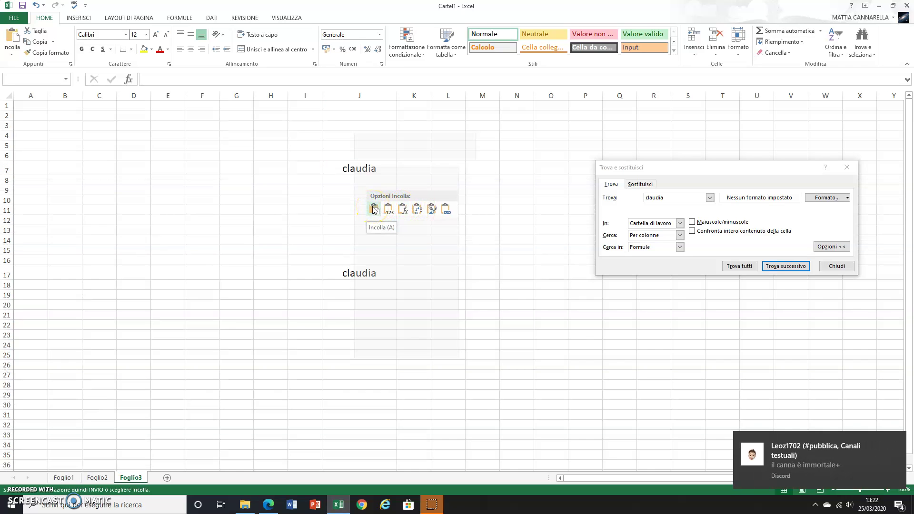
click(388, 211)
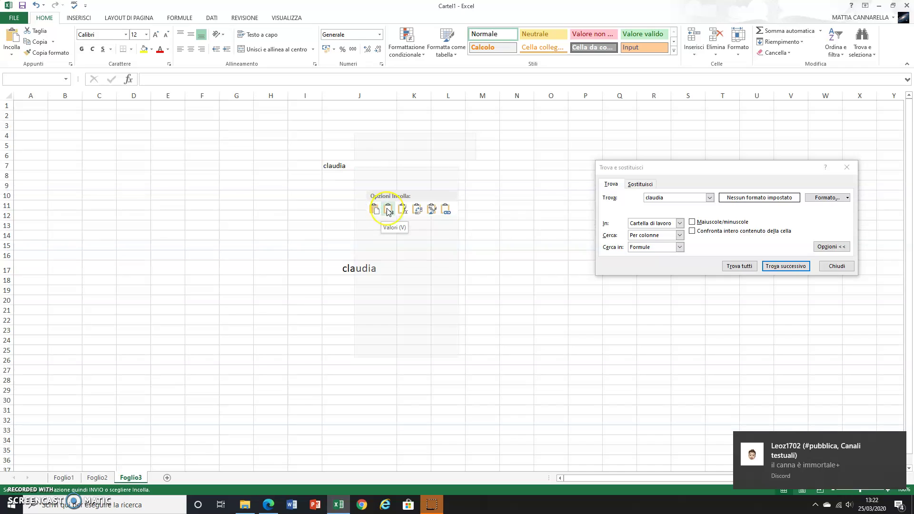
click(400, 211)
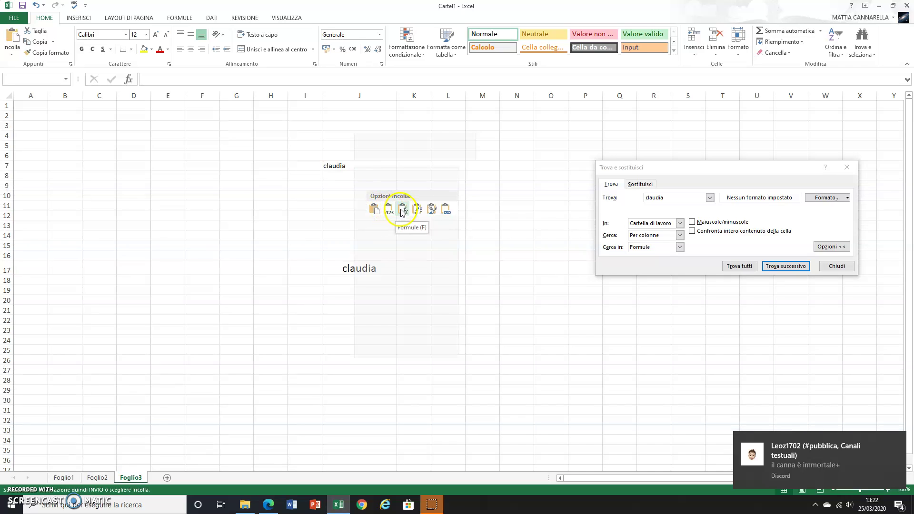
click(417, 211)
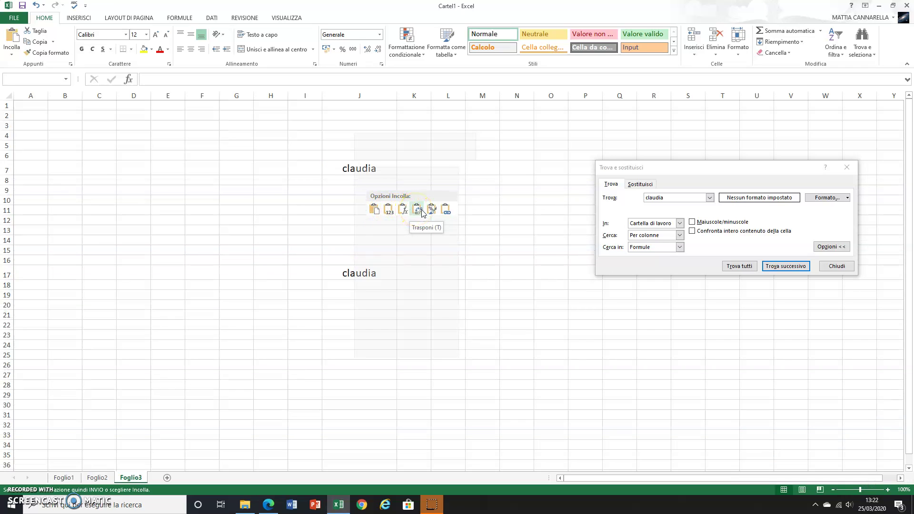
click(433, 211)
click(446, 211)
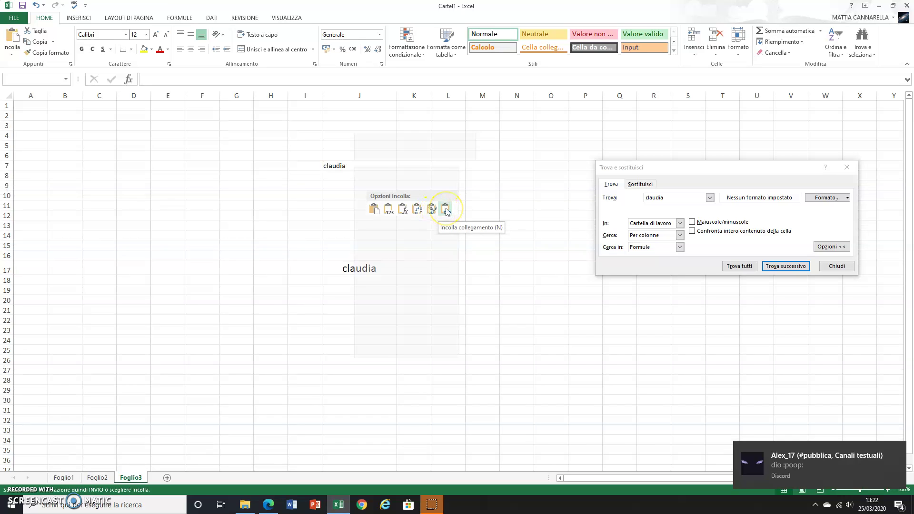
click(375, 210)
click(311, 228)
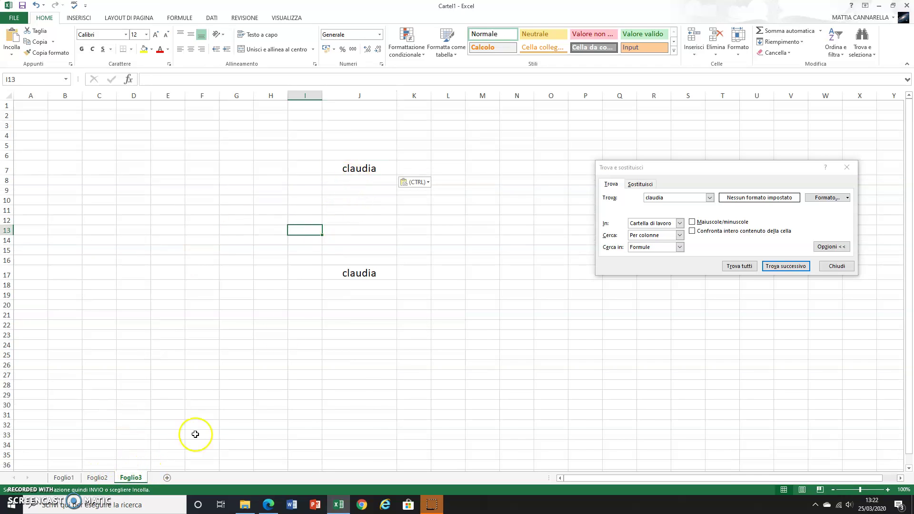
Step: Back on Foglio1, find the next claudia matches and paste claudia into cell F23
click(64, 478)
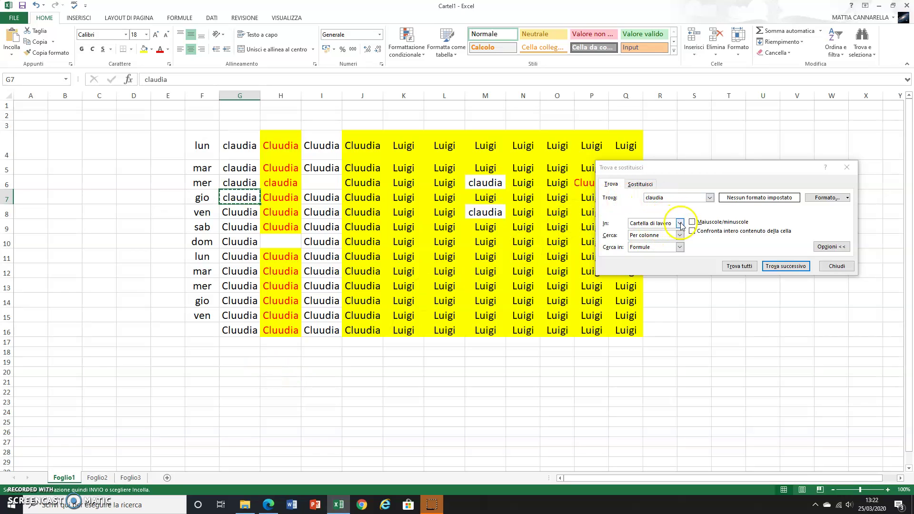
click(785, 266)
click(788, 267)
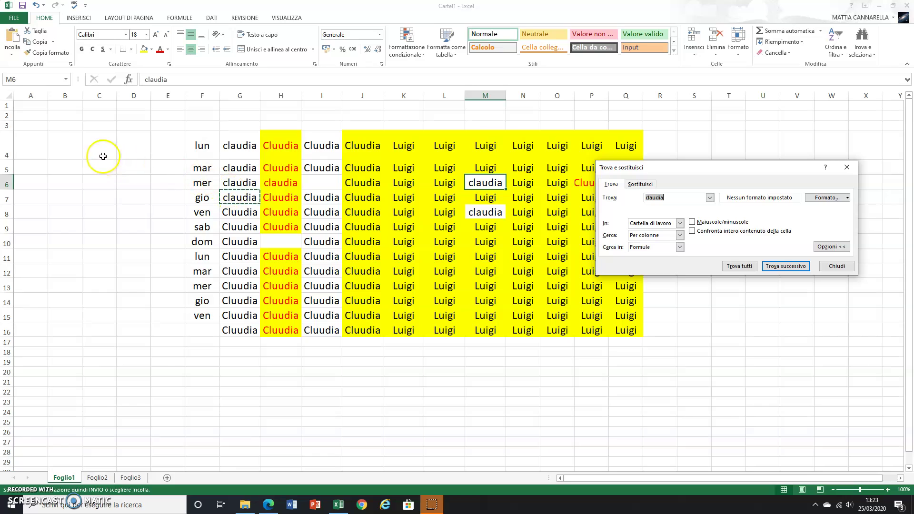
click(201, 399)
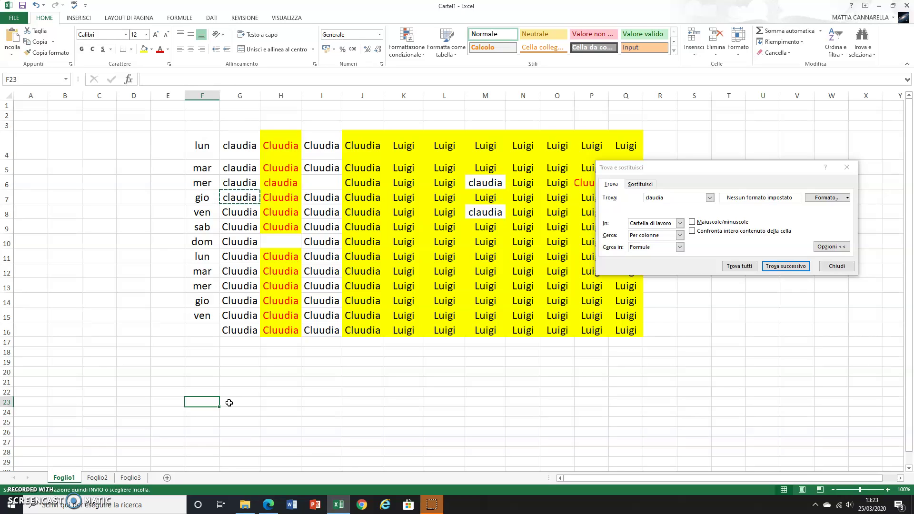
key(Return)
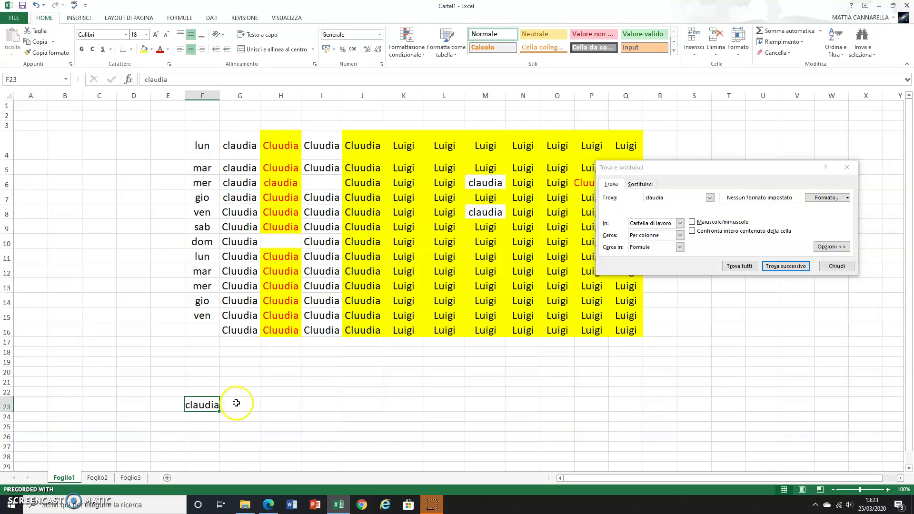
click(628, 218)
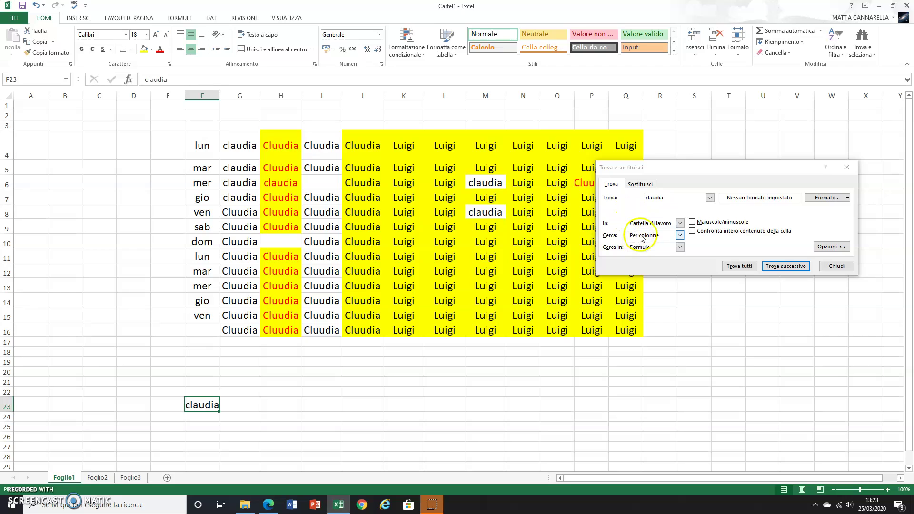
Step: Cycle through every claudia match from Foglio1 to F23, then Foglio3's J7, and back to G4
click(785, 266)
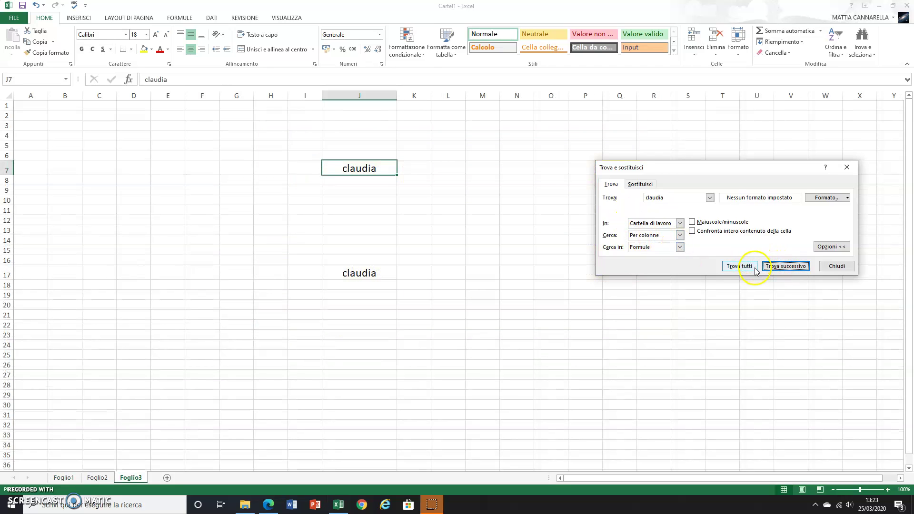
click(788, 267)
click(789, 268)
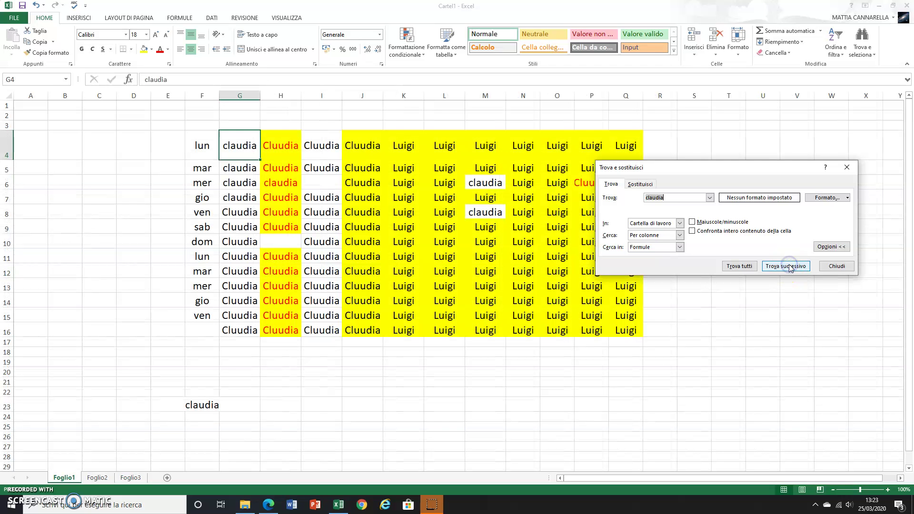
click(788, 267)
click(789, 267)
click(789, 267)
click(789, 267)
click(789, 267)
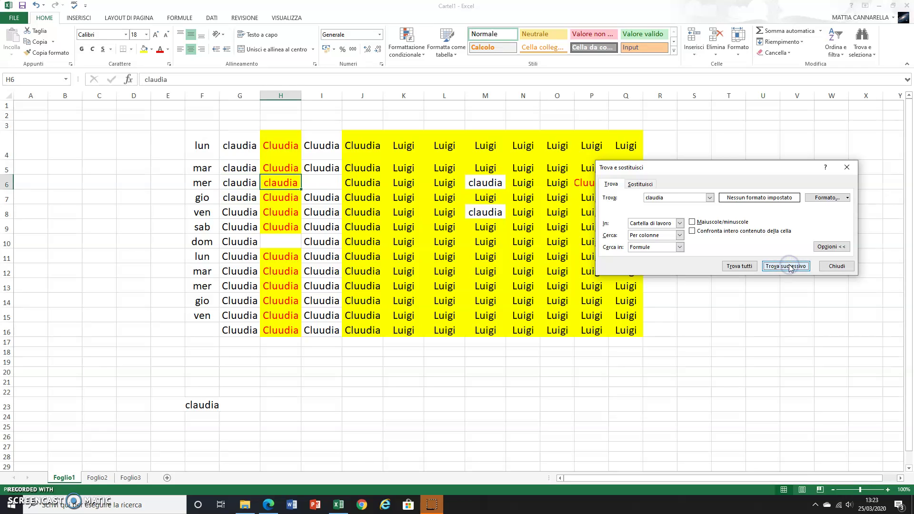
click(789, 267)
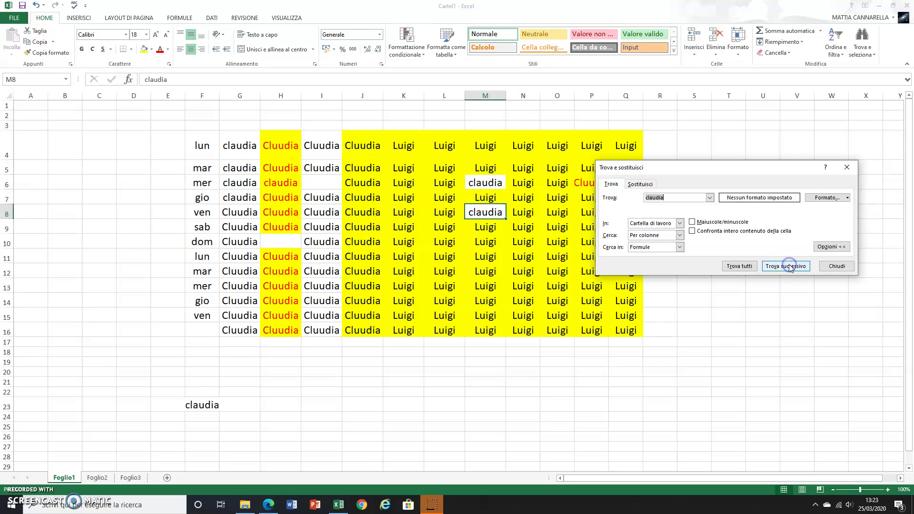
click(789, 267)
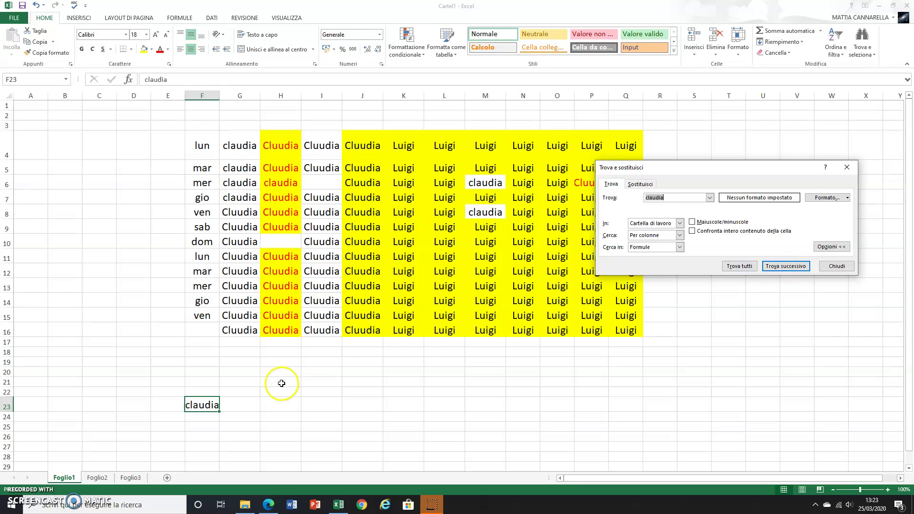
click(789, 267)
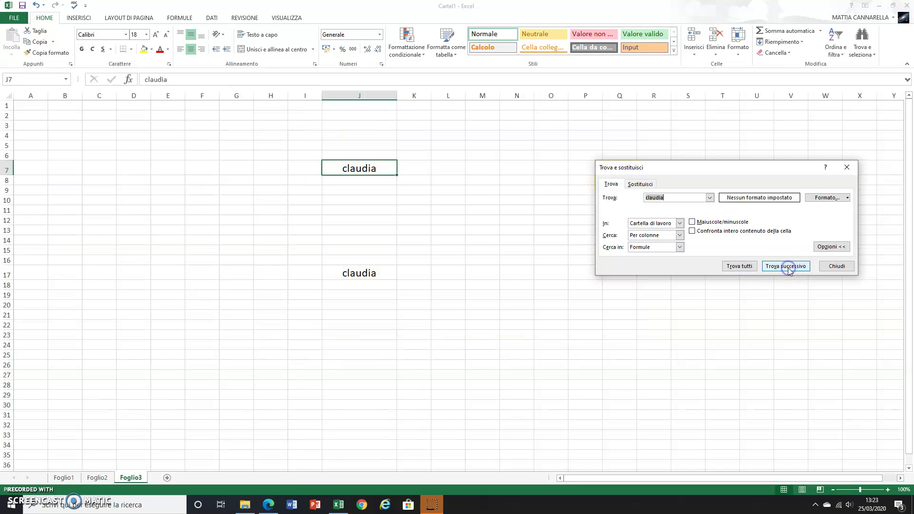
click(789, 268)
click(789, 267)
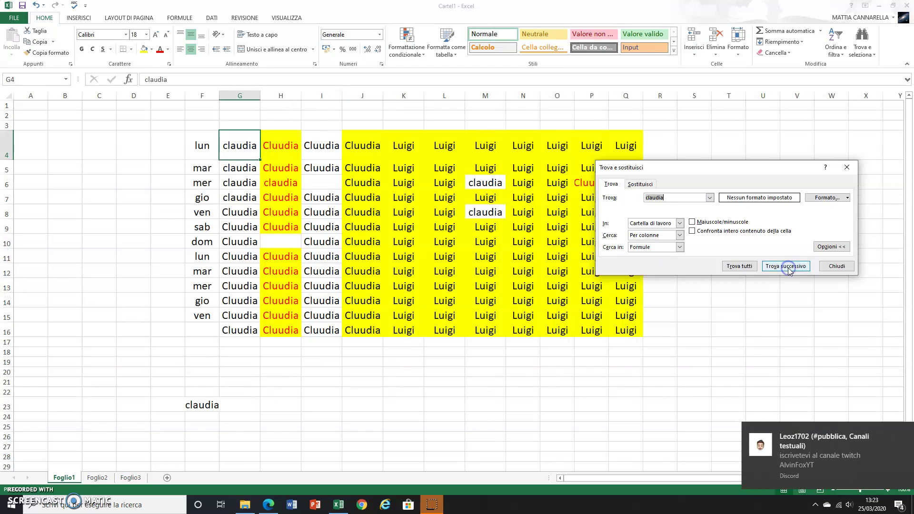
Step: Turn on Maiuscole/minuscole, search again, and change the search term's first letter to a capital C
click(694, 223)
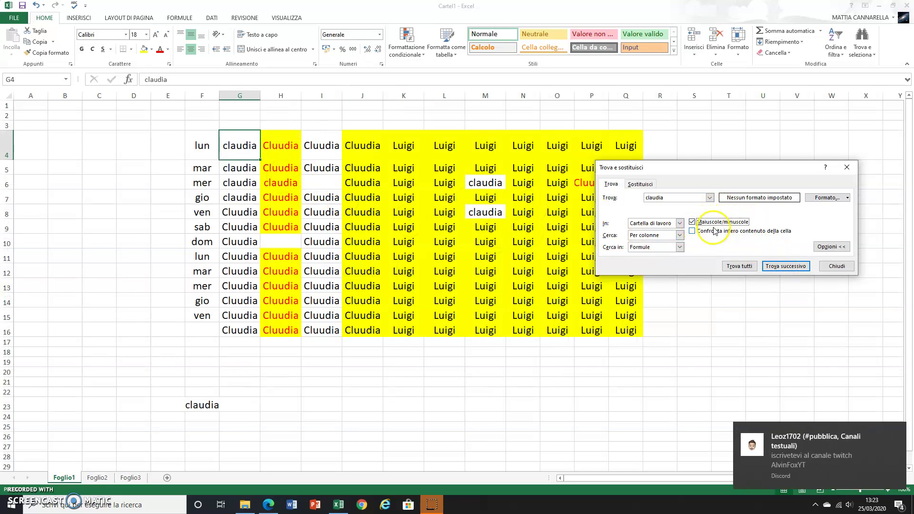
click(786, 267)
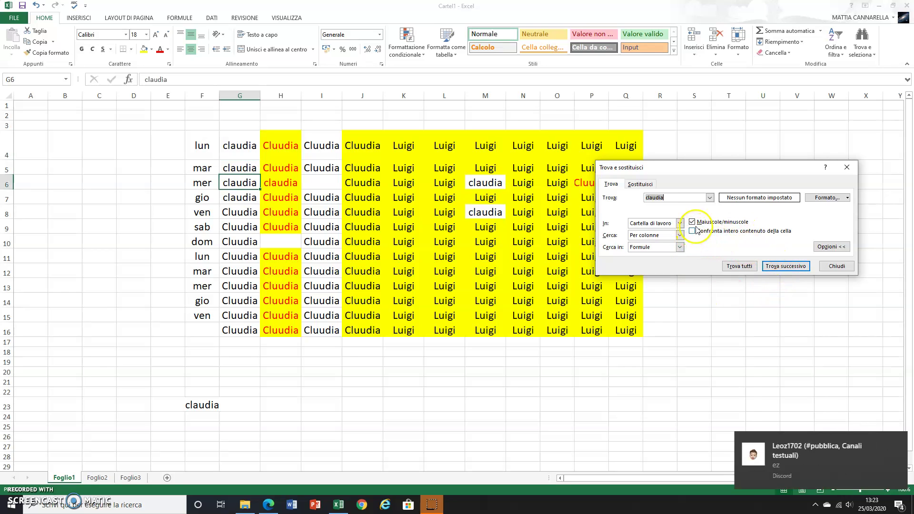
click(671, 197)
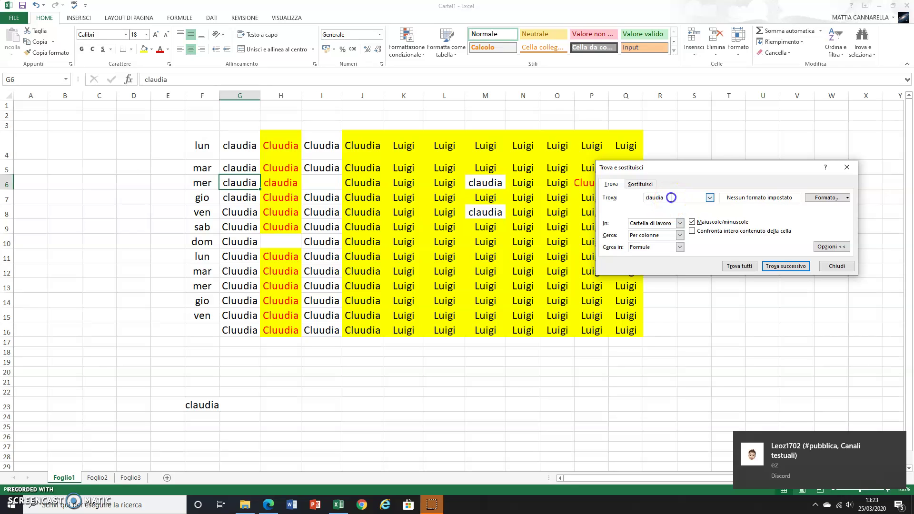
click(645, 198)
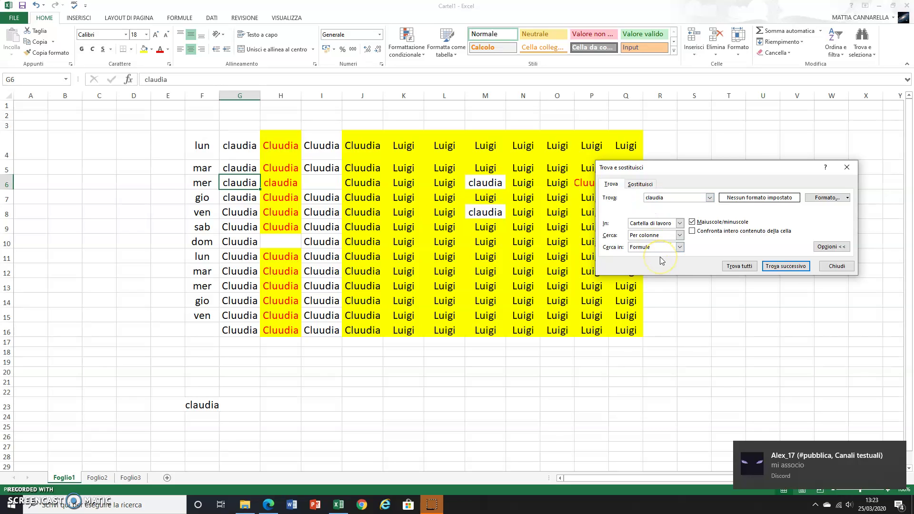
key(Delete)
text(C)
Step: Dismiss the not-found message, correct the search term to 'Claudia', and display sheet Foglio3
click(786, 266)
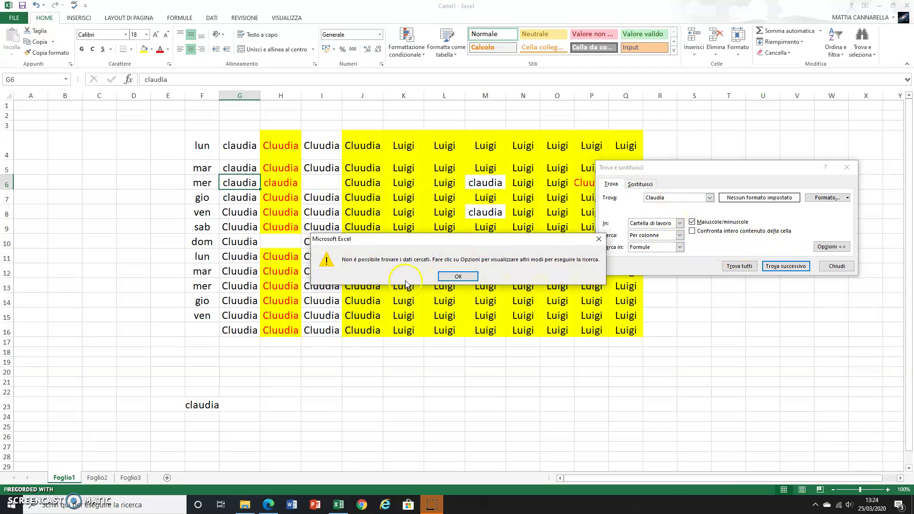
click(457, 276)
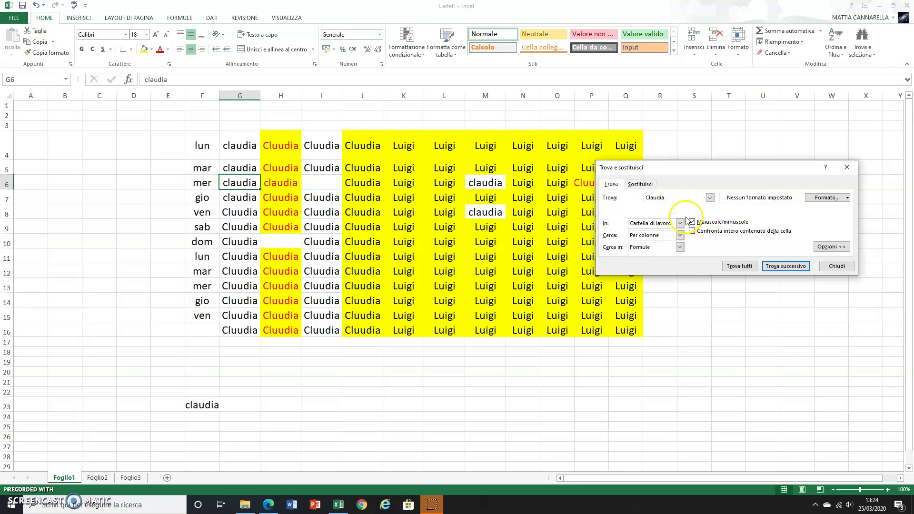
click(649, 198)
key(BackSpace)
text(C)
click(131, 477)
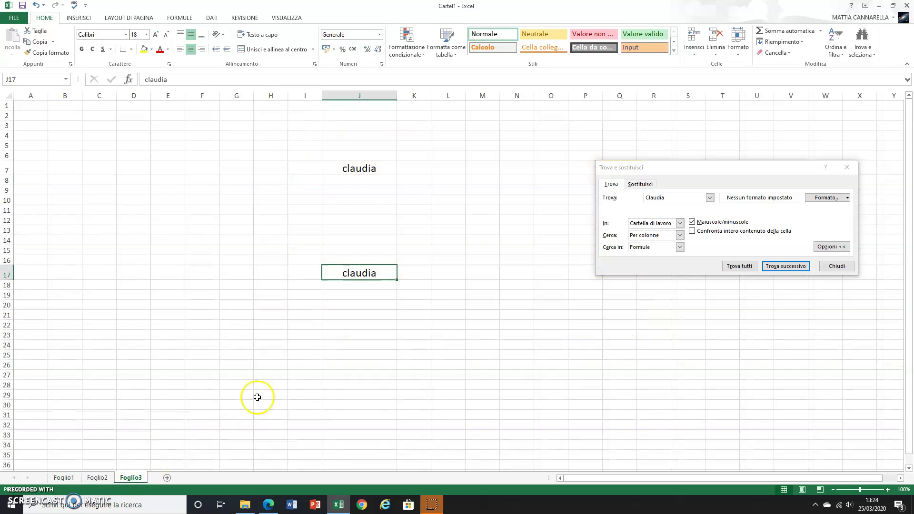
Step: Change J17 on Foglio3 to 'Claudia' with a capital C and return to Foglio1
double_click(346, 272)
key(BackSpace)
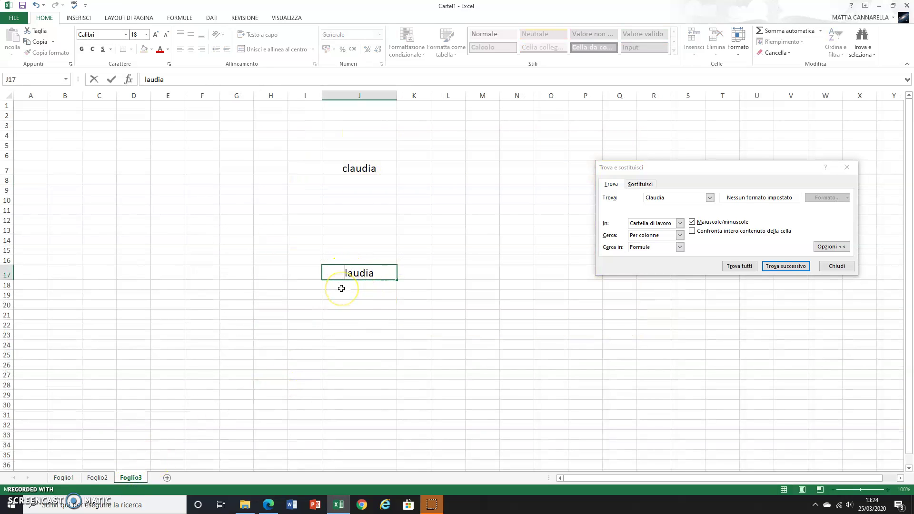
text(C)
click(342, 289)
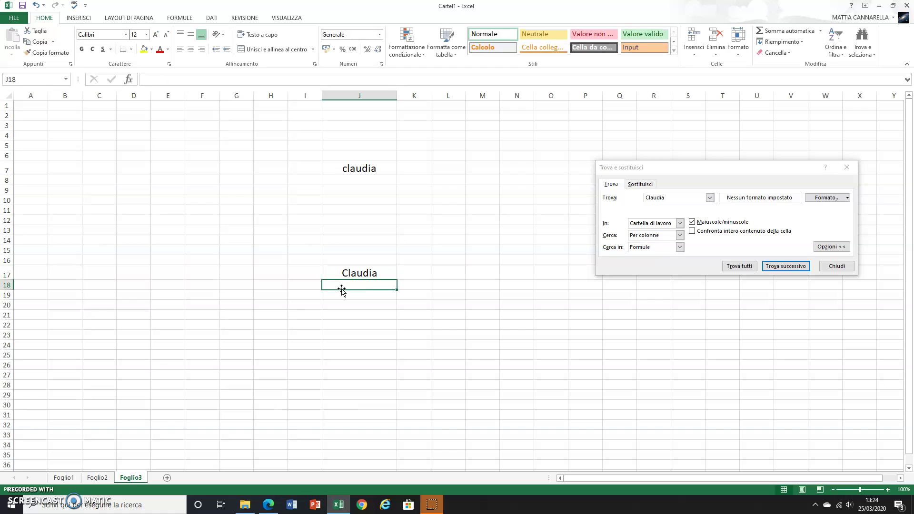
click(64, 477)
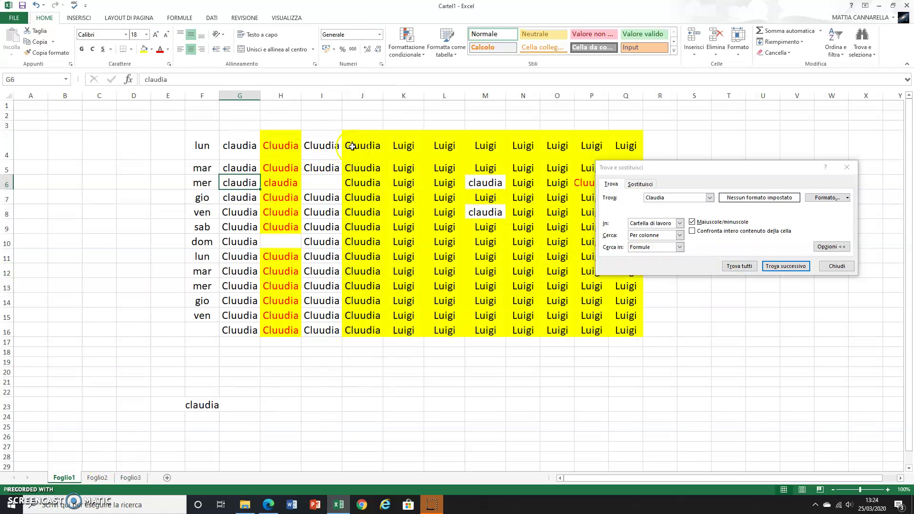
Step: Find the capitalised Claudia at Foglio3's J17, then enable Confronta intero contenuto della cella
click(483, 142)
click(788, 267)
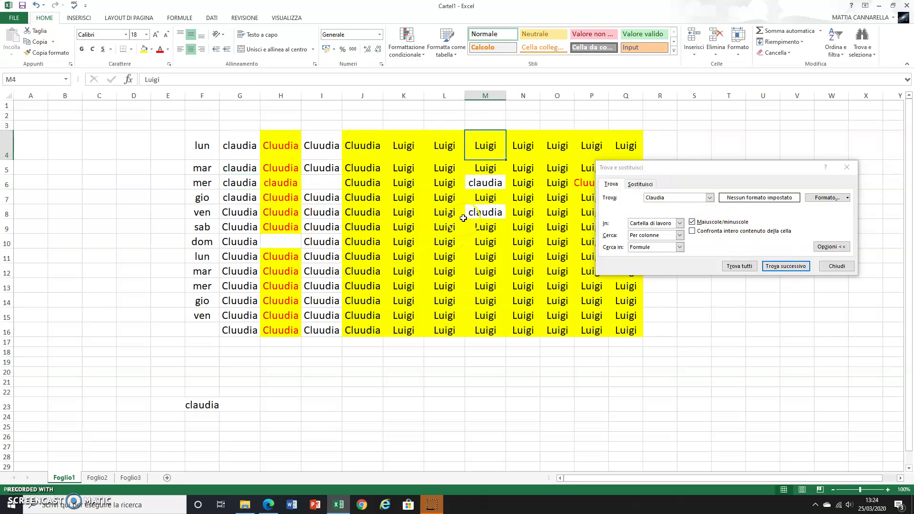
click(793, 268)
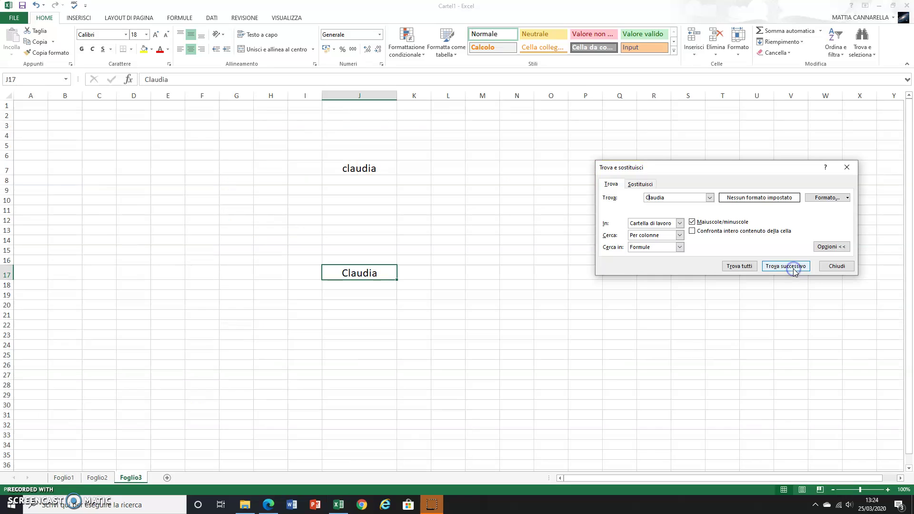
click(786, 270)
click(786, 269)
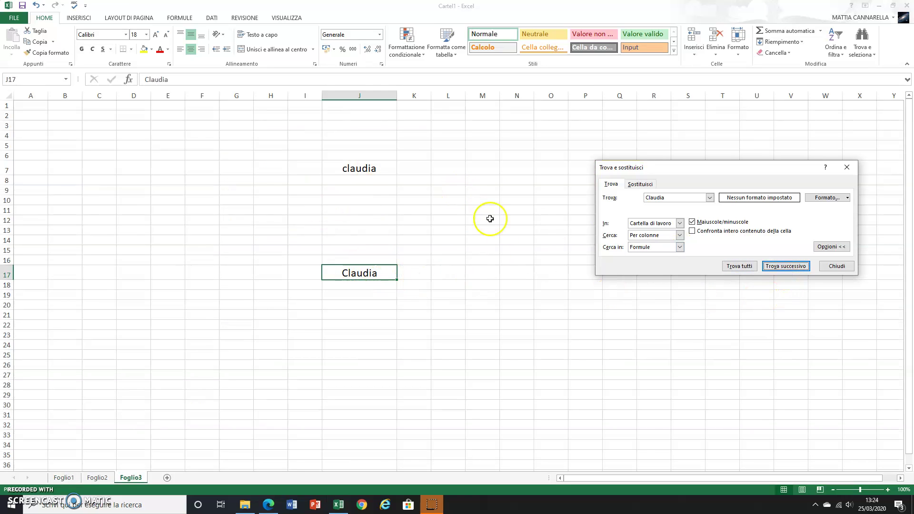
click(697, 233)
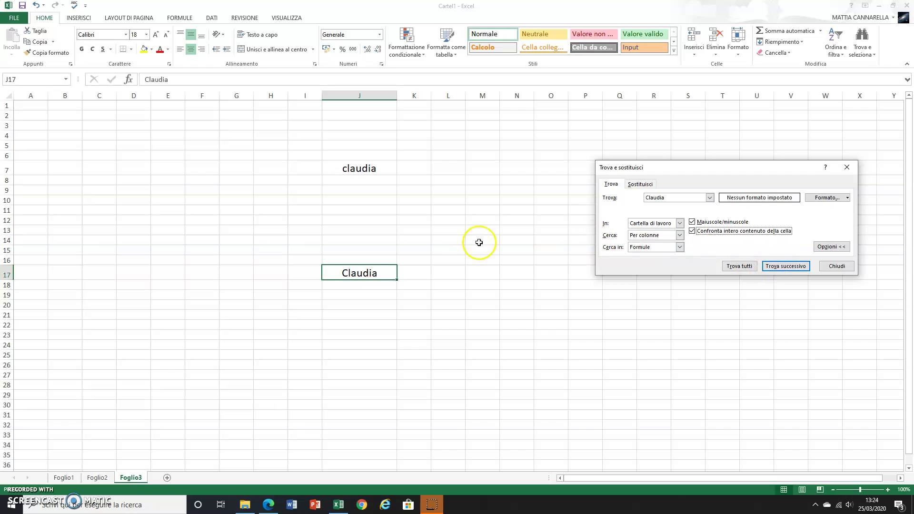
Step: Change the search term back to lowercase 'claudia' and turn whole-cell matching off
click(647, 197)
text(c)
click(693, 231)
Step: Step through the claudia matches on Foglio1, including M8, F23 and H6
click(786, 267)
click(786, 267)
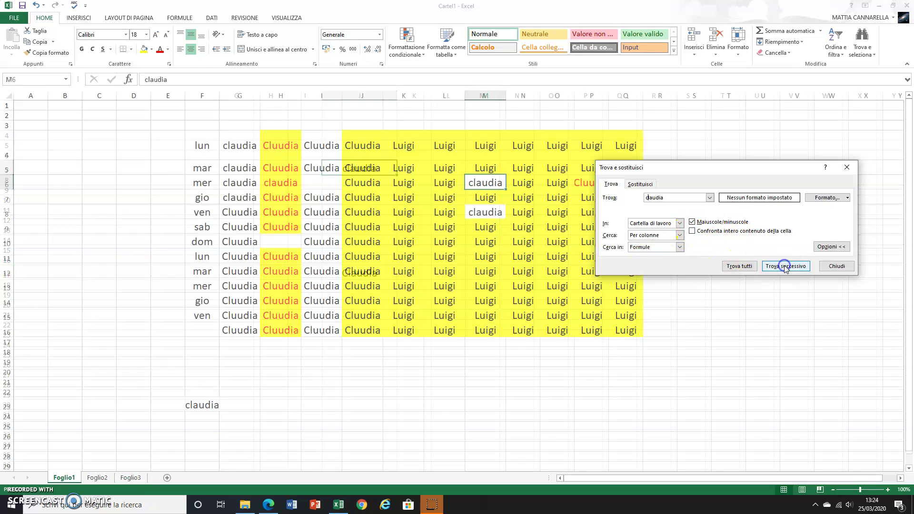
click(786, 266)
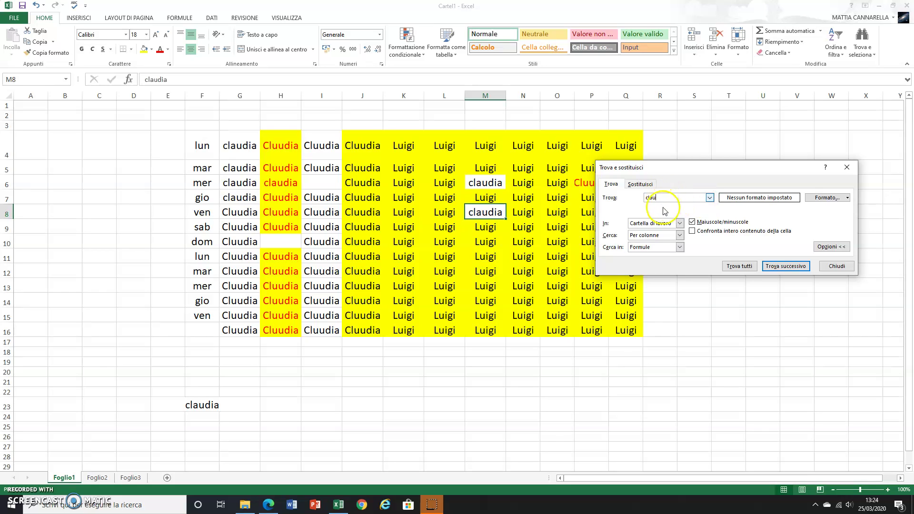
click(785, 267)
click(785, 267)
click(785, 267)
click(785, 267)
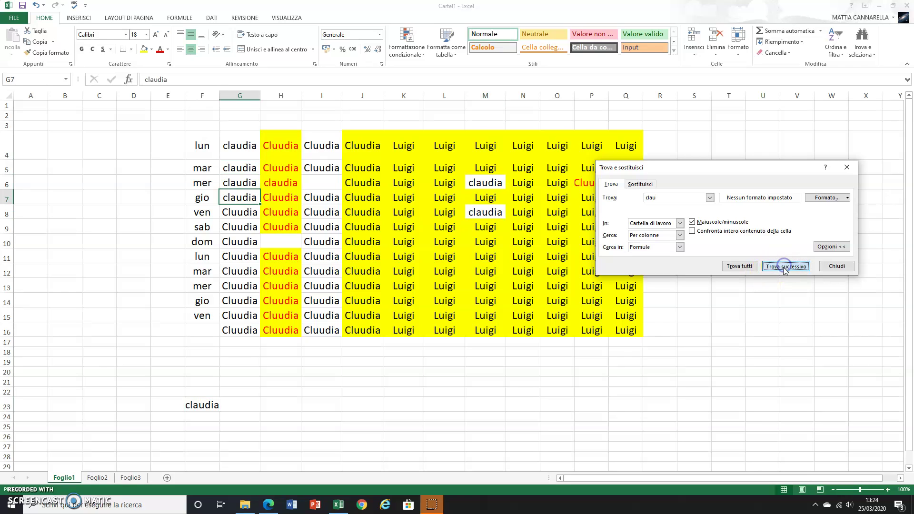
click(785, 267)
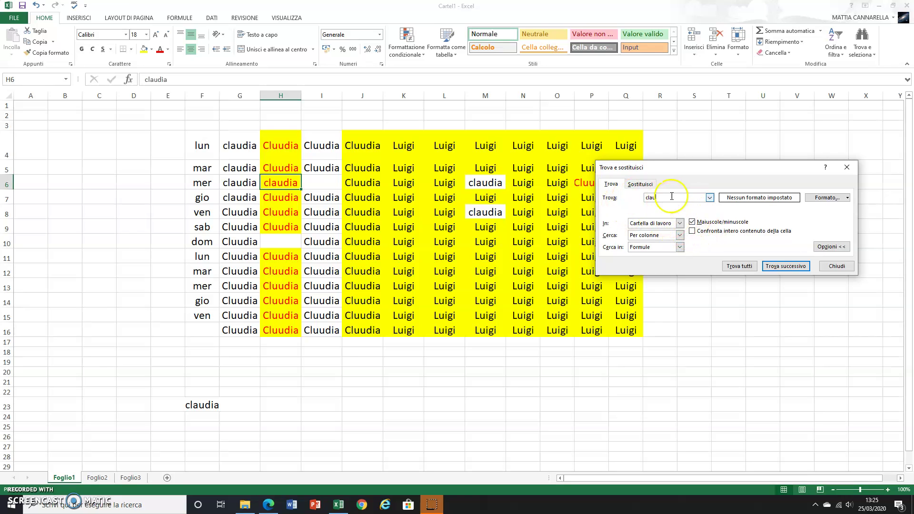
Step: With whole-cell matching on, search for 'clau' and dismiss the not-found messages
click(699, 233)
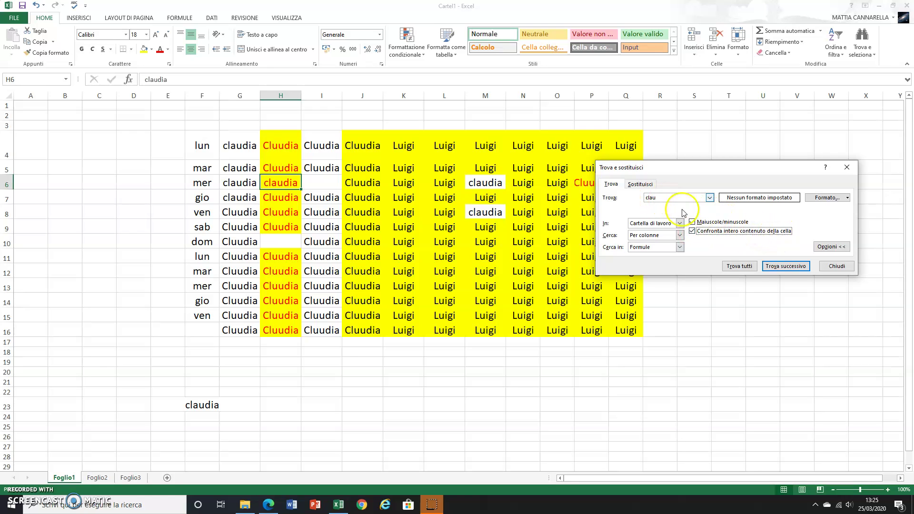
click(782, 271)
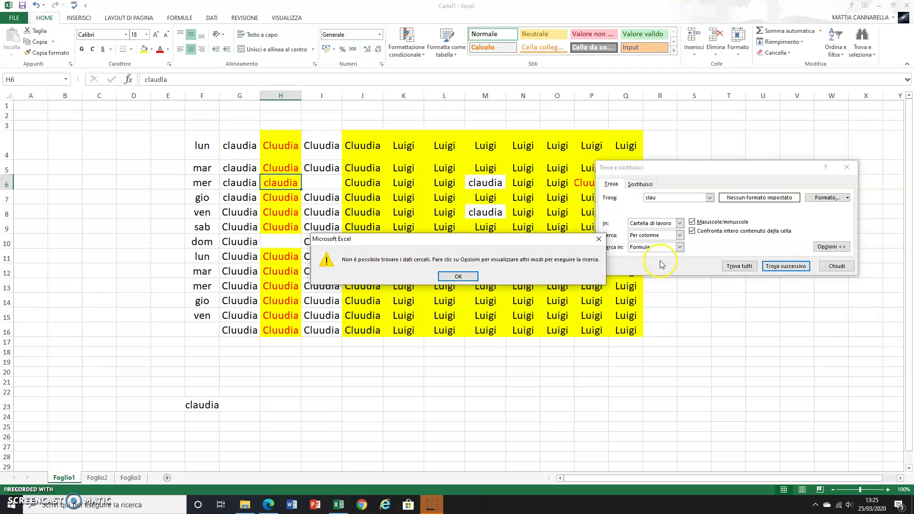
click(459, 277)
click(786, 266)
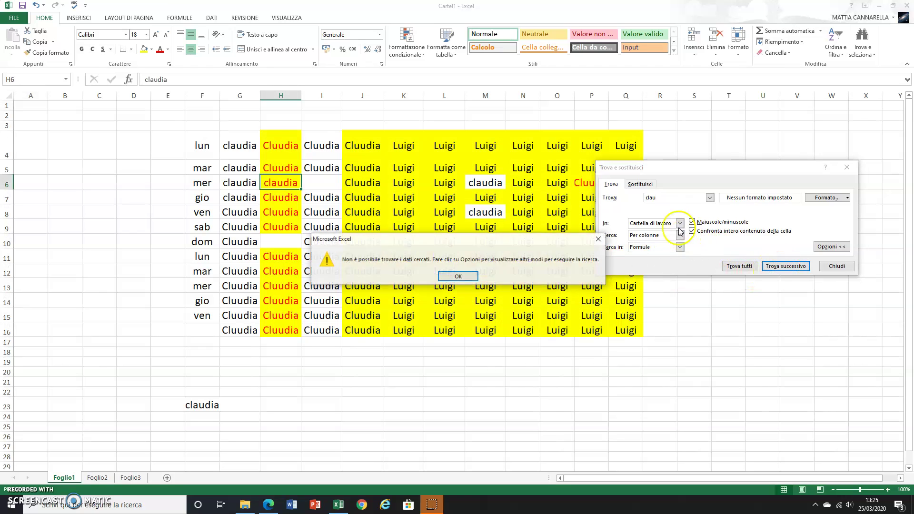
click(460, 276)
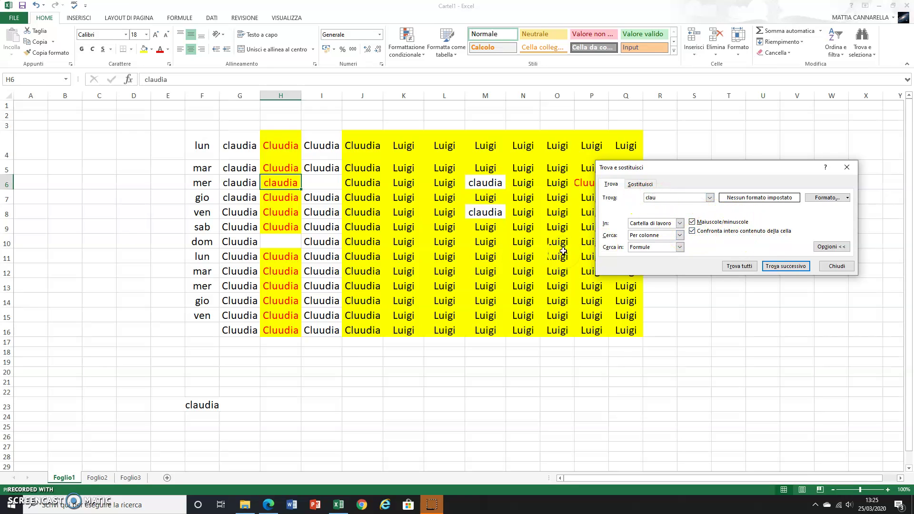
Step: Change F23 on Foglio1 to 'clau', then search again so the match lands on F23
click(202, 391)
click(204, 407)
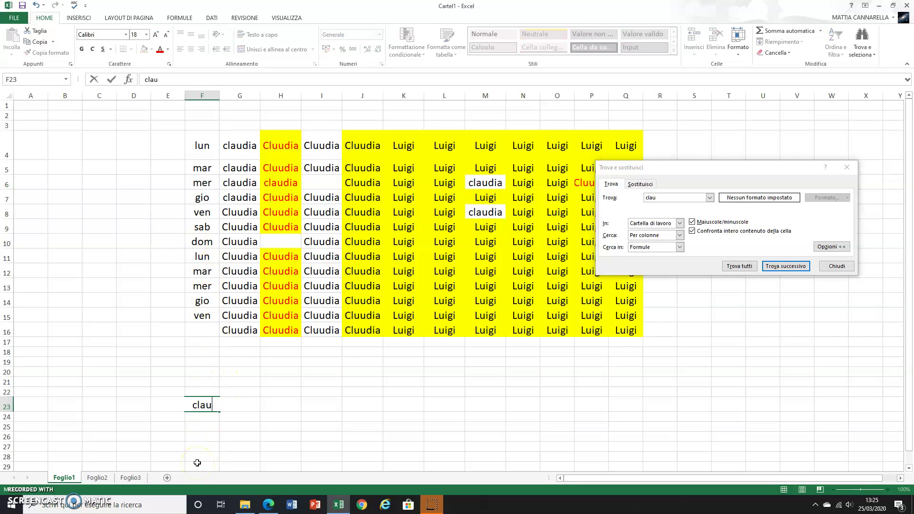
key(Return)
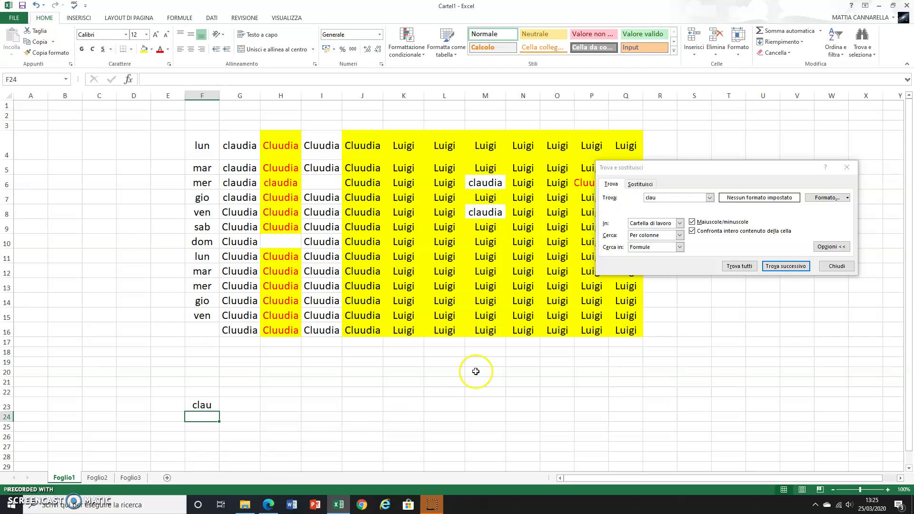
click(274, 145)
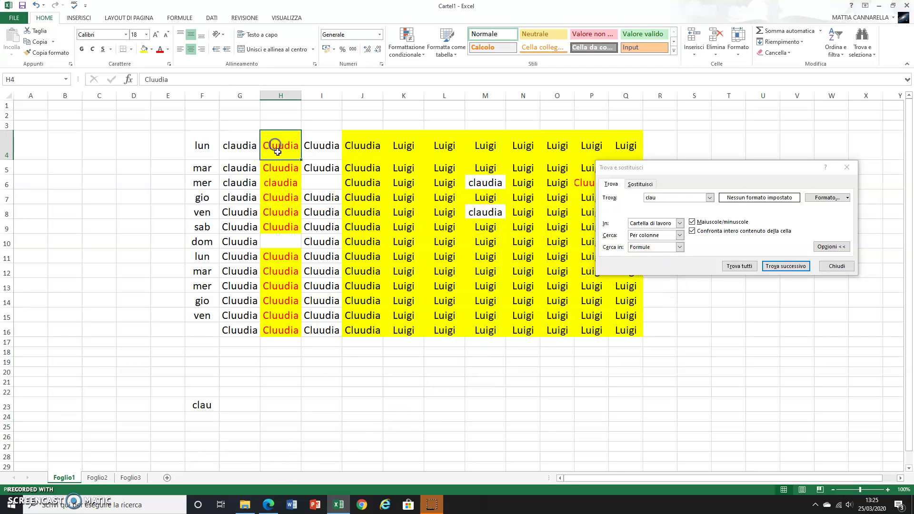
click(98, 478)
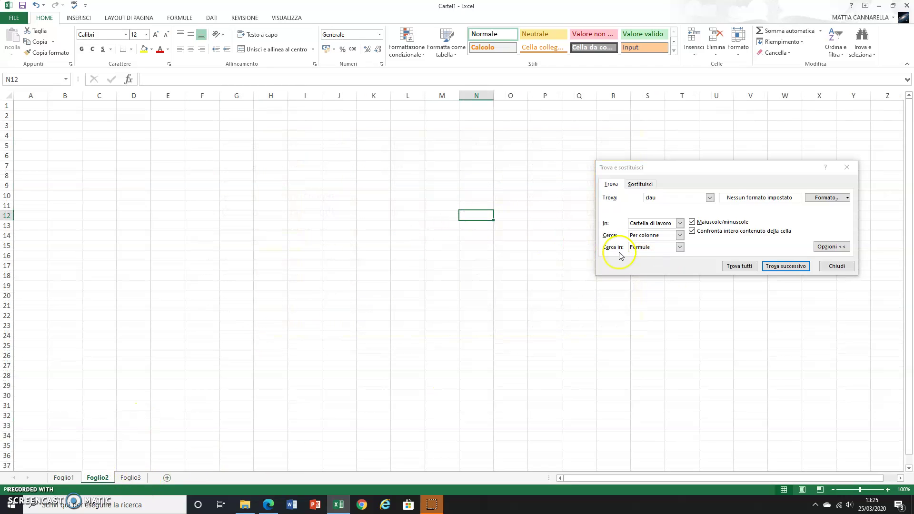
click(784, 267)
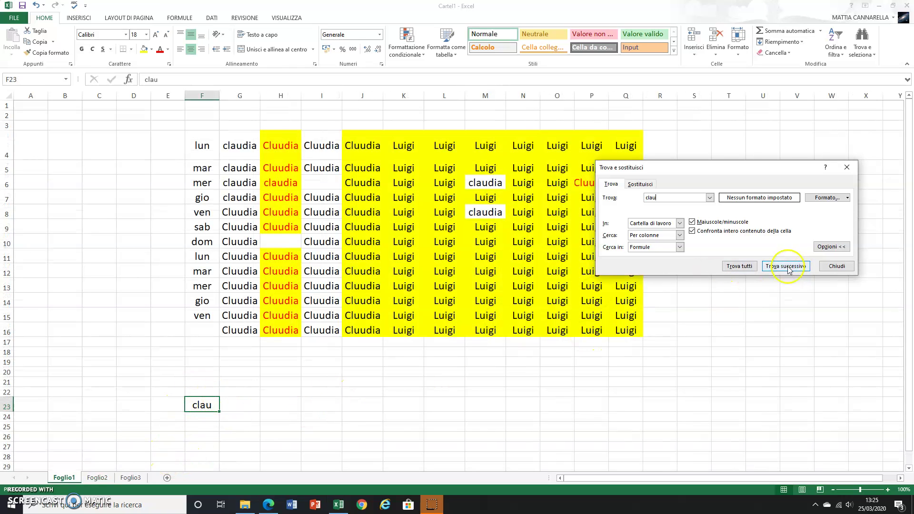
click(640, 184)
click(612, 185)
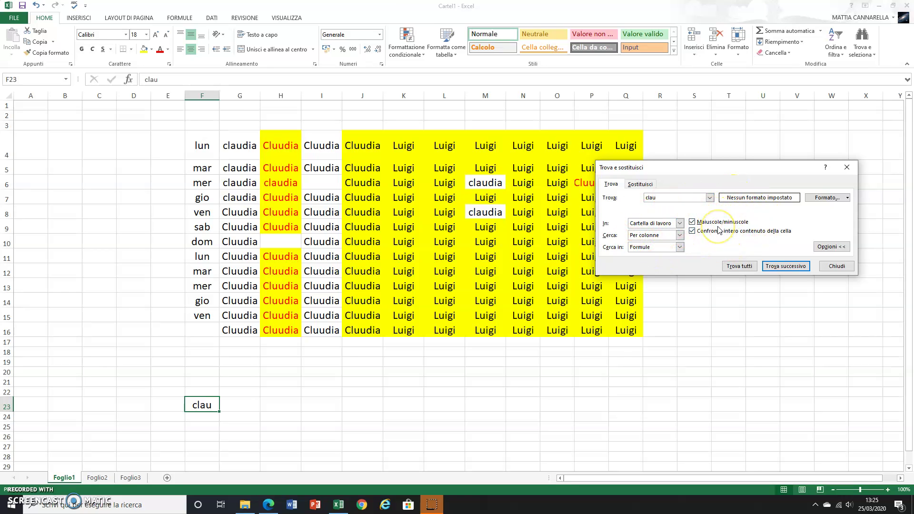
click(719, 231)
click(700, 225)
click(800, 269)
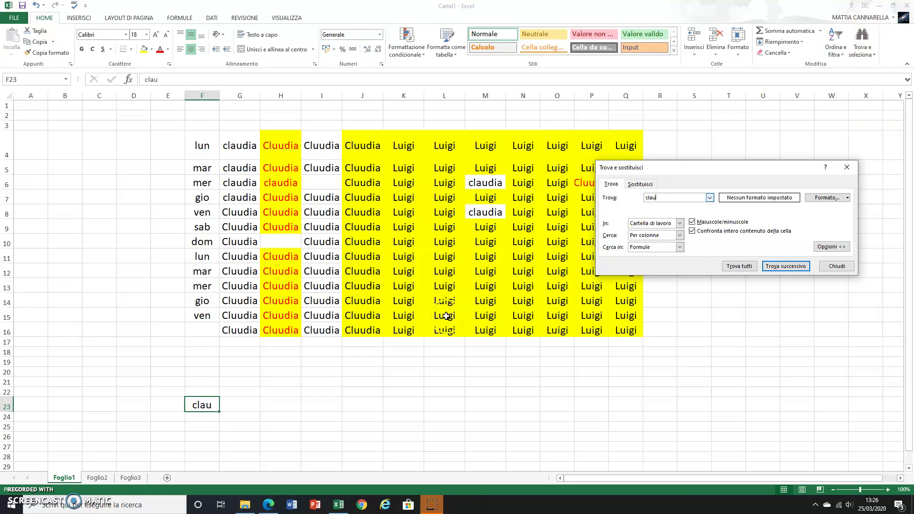